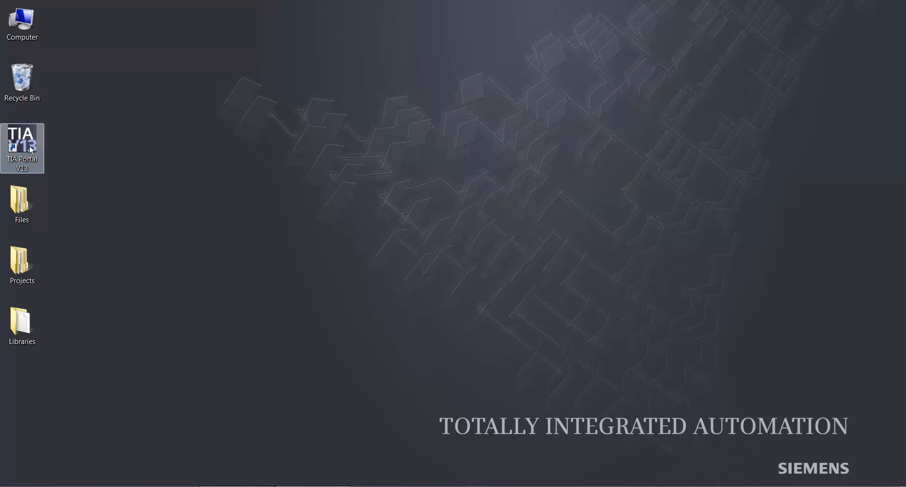
- Launch TIA Portal V13 from its desktop shortcut
{"action": "double_click", "coordinate": [25, 167]}
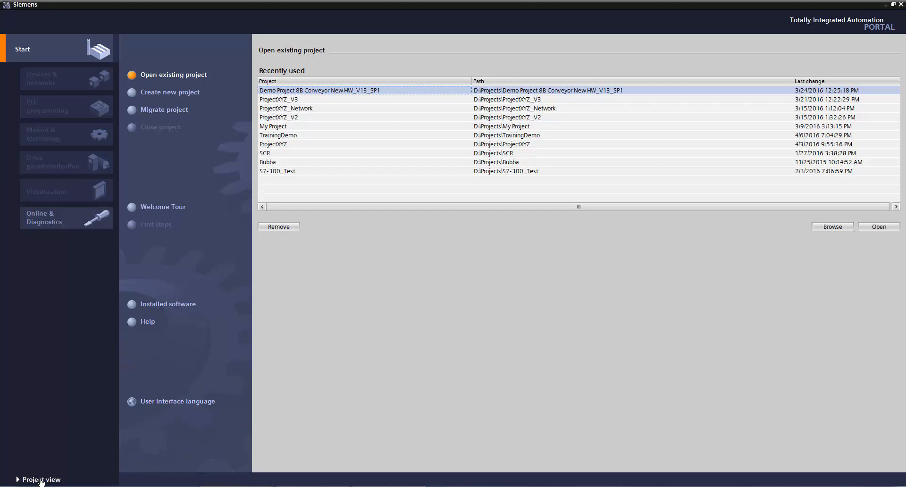
{"action": "left_click", "coordinate": [41, 481]}
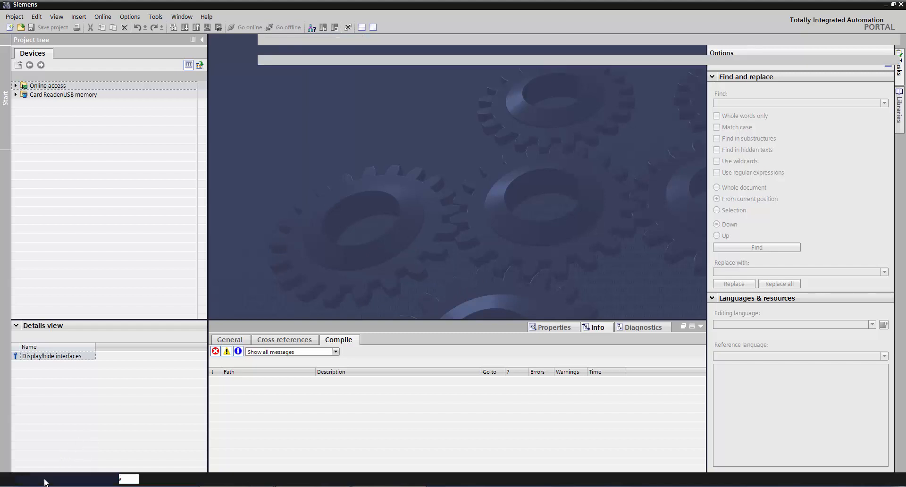
{"action": "left_click", "coordinate": [44, 480]}
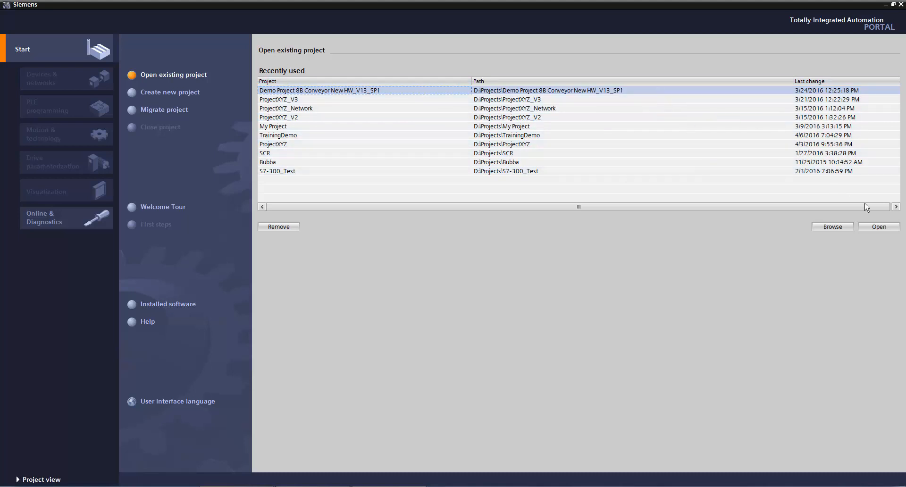
- Open the Demo Project 8B Conveyor New HW_V13_SP1 project from Recently used
{"action": "left_click", "coordinate": [878, 227]}
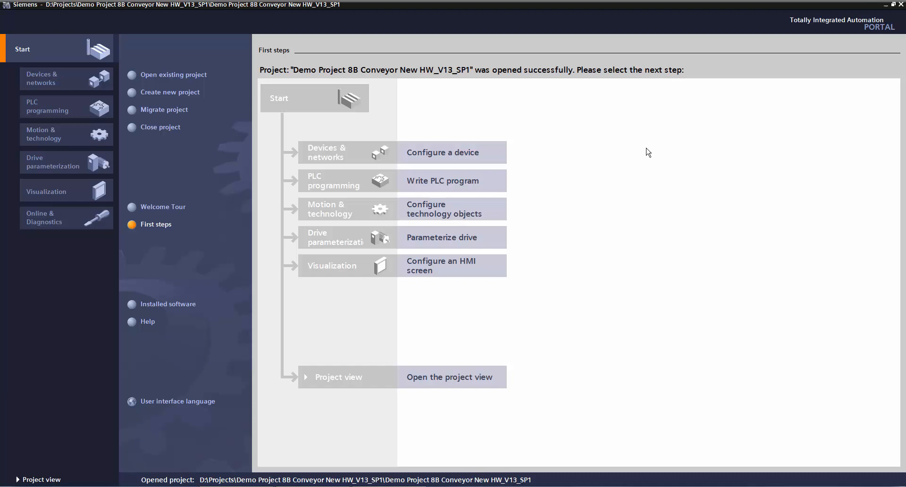
- Visit the Visualization and PLC programming portals, then show all devices under Online & Diagnostics
{"action": "left_click", "coordinate": [69, 192]}
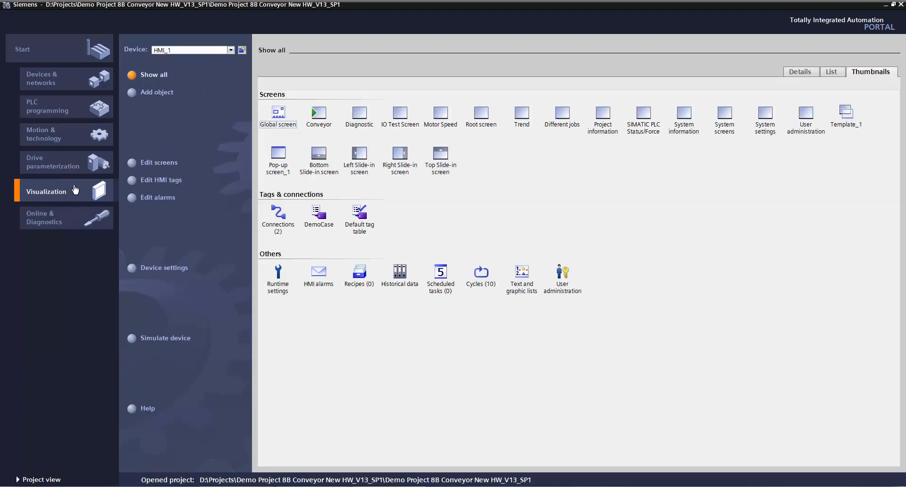
{"action": "left_click", "coordinate": [72, 108]}
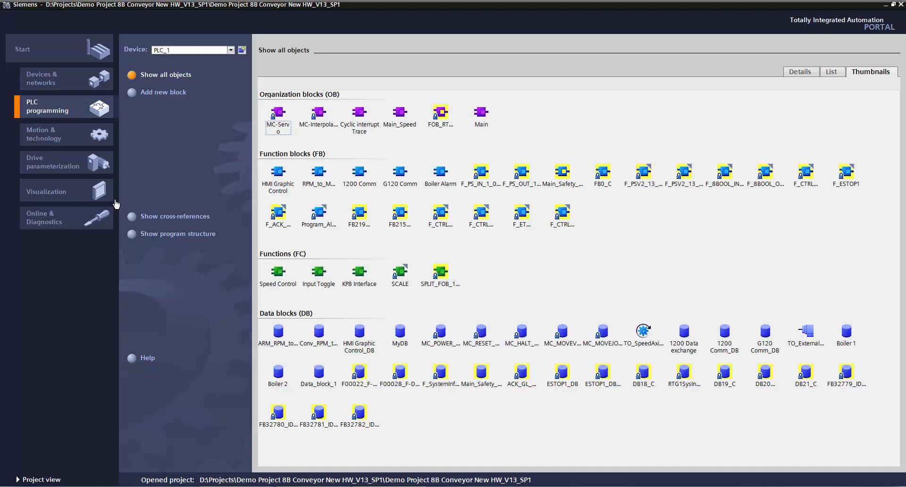
{"action": "left_click", "coordinate": [88, 222]}
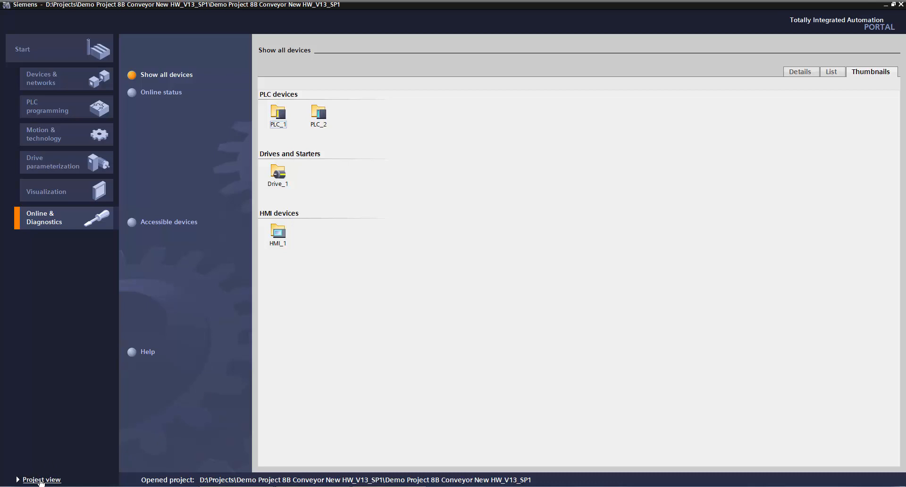
- Switch to the Project view and browse the Project and View menus
{"action": "left_click", "coordinate": [41, 480]}
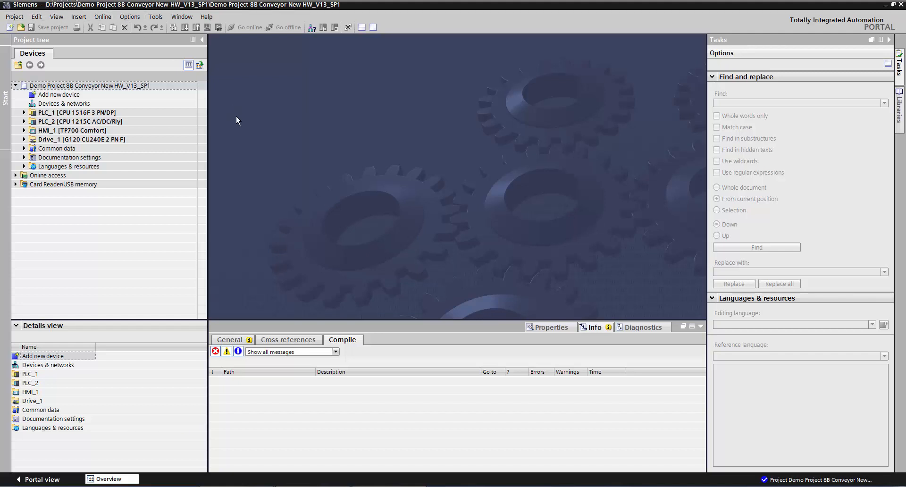
{"action": "left_click", "coordinate": [18, 17]}
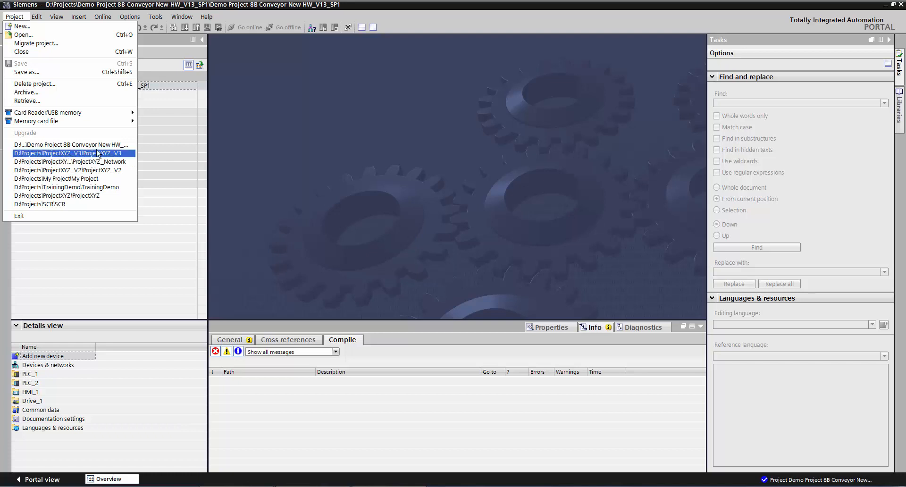
{"action": "left_click", "coordinate": [319, 124]}
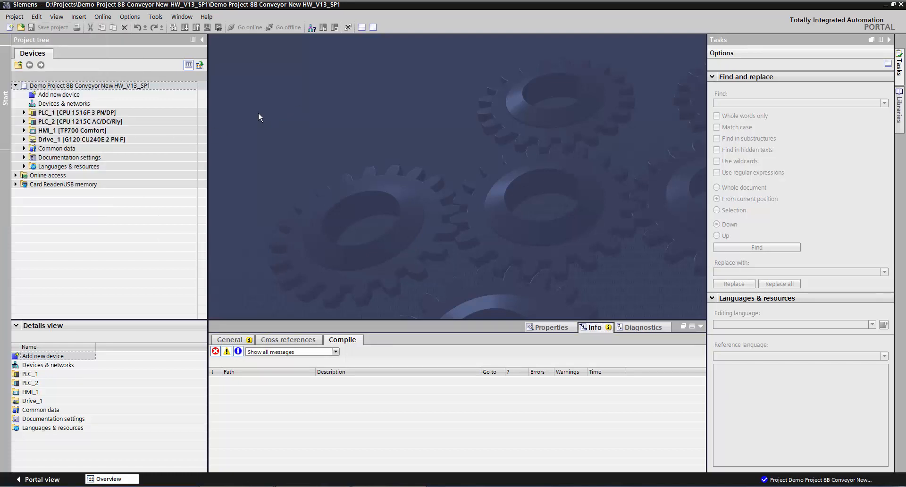
{"action": "left_click", "coordinate": [61, 19]}
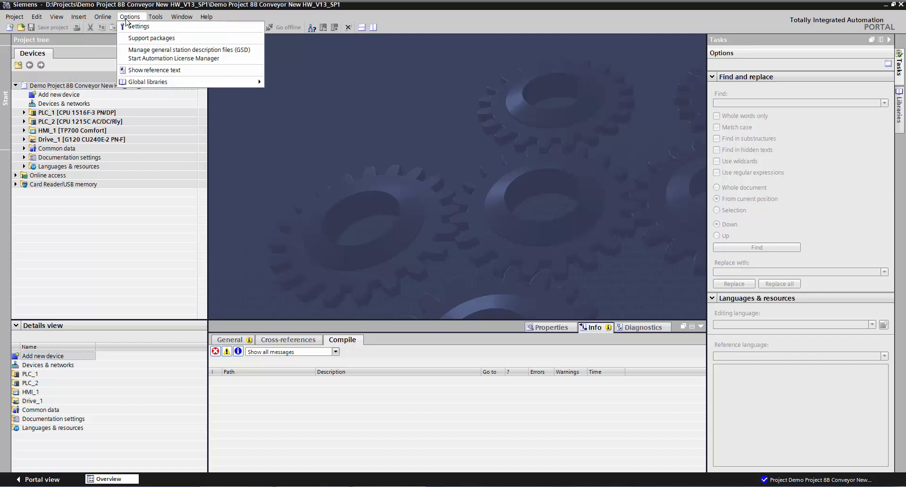
- In Settings > General, select Project view as the start view
{"action": "left_click", "coordinate": [154, 28]}
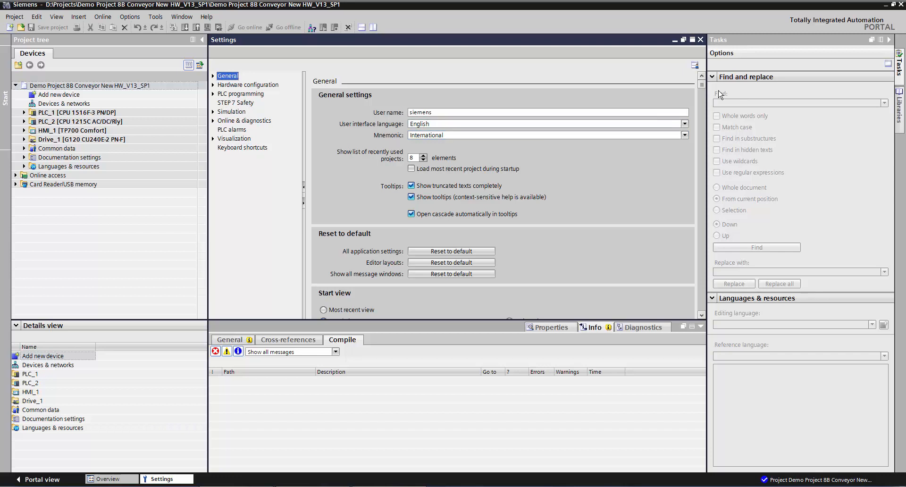
{"action": "left_click_drag", "start_coordinate": [704, 84], "coordinate": [703, 118]}
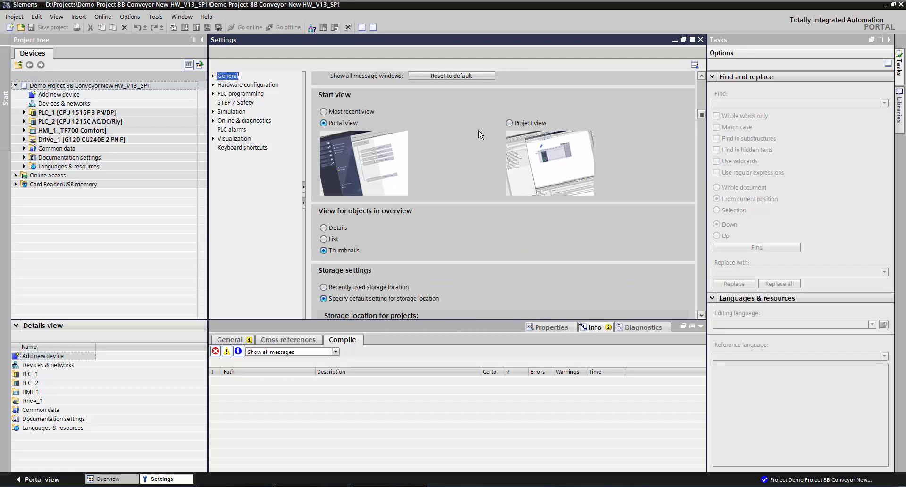
{"action": "left_click", "coordinate": [533, 126]}
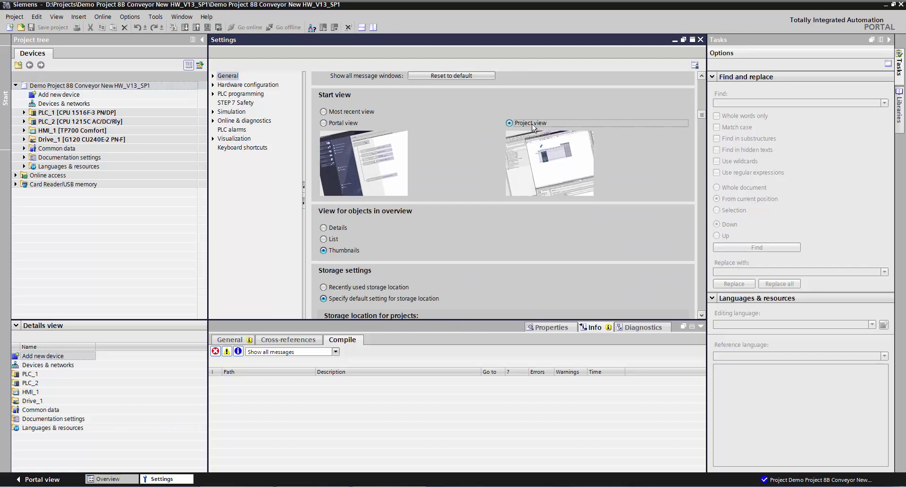
- Close the Settings editor, leaving the work area empty
{"action": "left_click", "coordinate": [701, 40]}
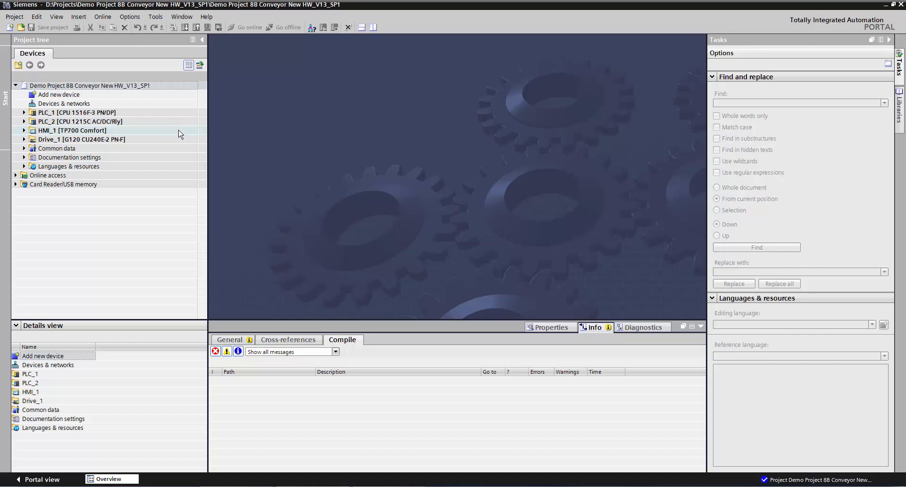
- Expand PLC_1 and its Program blocks folder in the project tree
{"action": "left_click", "coordinate": [130, 41]}
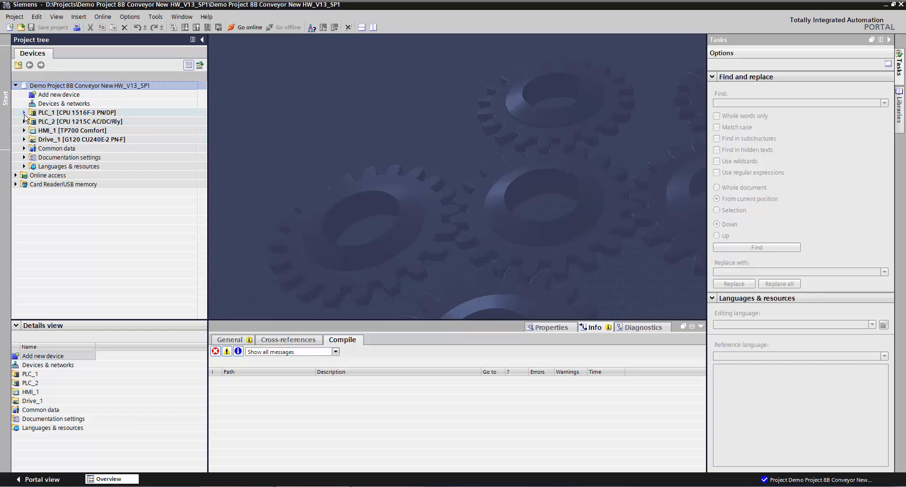
{"action": "left_click", "coordinate": [25, 112]}
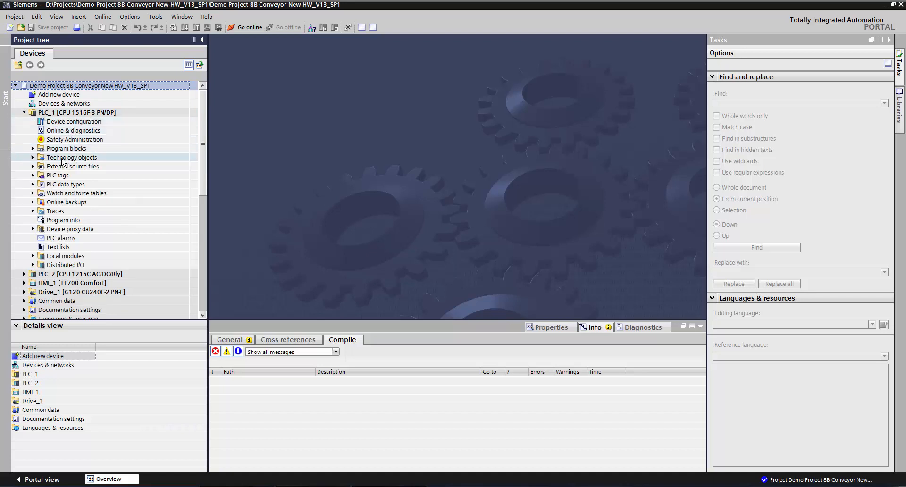
{"action": "left_click", "coordinate": [66, 149]}
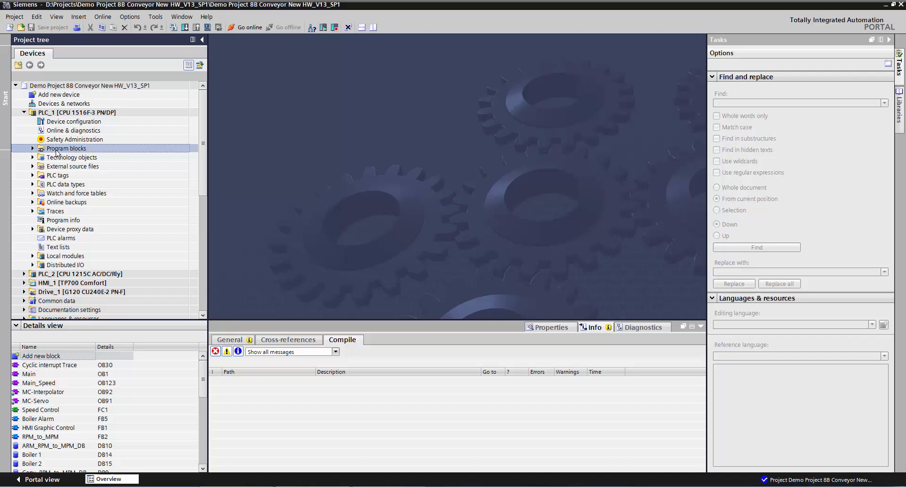
{"action": "left_click", "coordinate": [33, 148]}
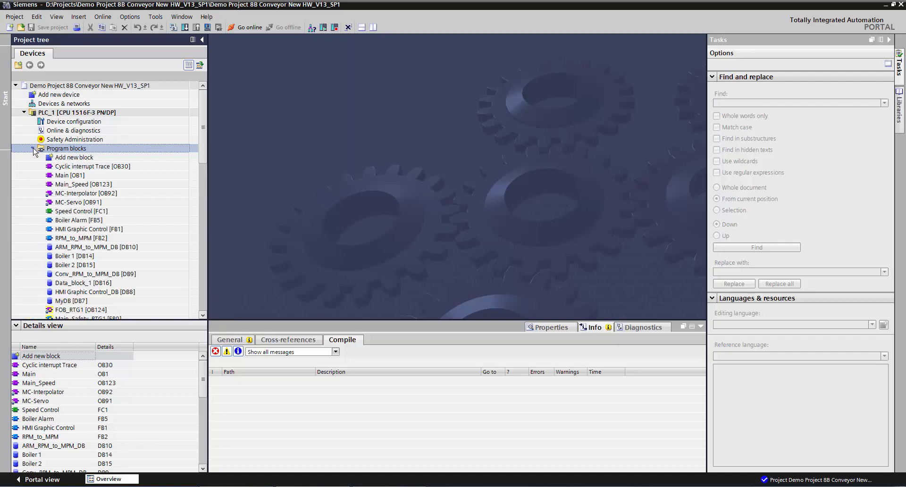
- Open Main [OB1] and expand PLC tags, Local modules, Distributed I/O and the PROFINET IO-System
{"action": "double_click", "coordinate": [74, 176]}
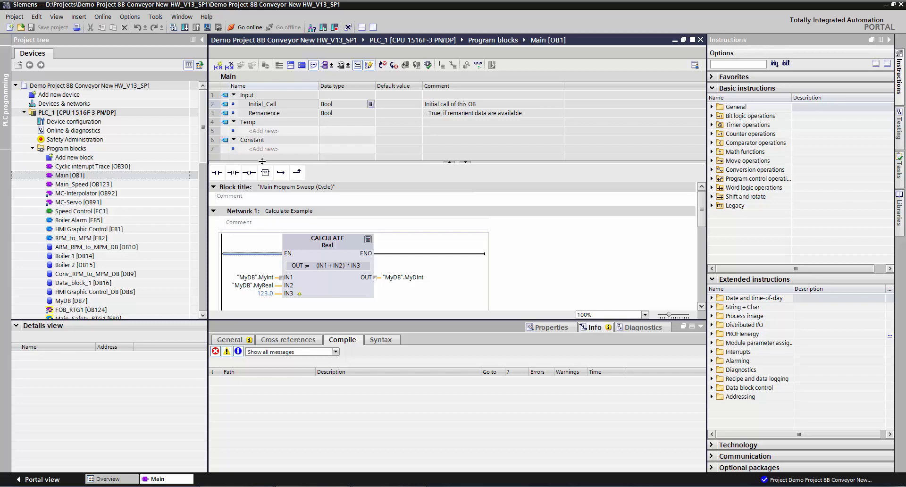
{"action": "scroll", "coordinate": [201, 153], "scroll_direction": "down", "scroll_amount": 3}
{"action": "scroll", "coordinate": [200, 154], "scroll_direction": "down", "scroll_amount": 3}
{"action": "scroll", "coordinate": [201, 154], "scroll_direction": "down", "scroll_amount": 3}
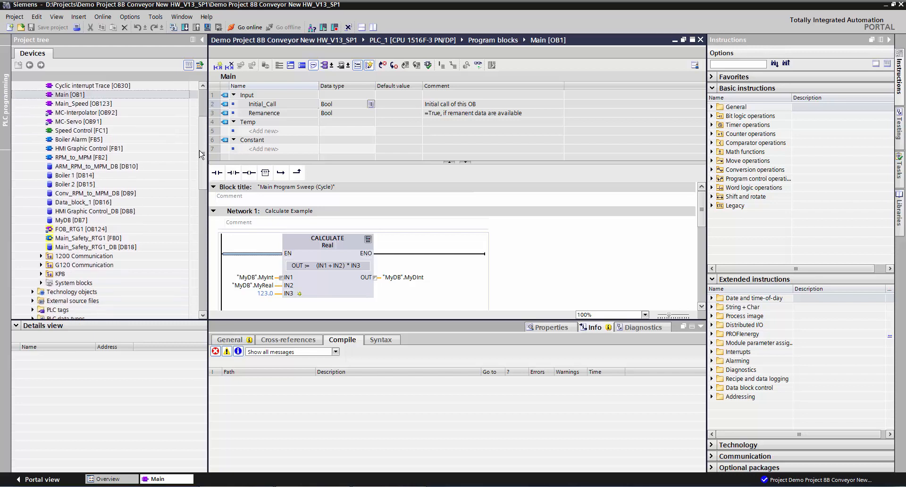
{"action": "scroll", "coordinate": [200, 153], "scroll_direction": "down", "scroll_amount": 3}
{"action": "scroll", "coordinate": [201, 165], "scroll_direction": "down", "scroll_amount": 3}
{"action": "scroll", "coordinate": [200, 165], "scroll_direction": "down", "scroll_amount": 1}
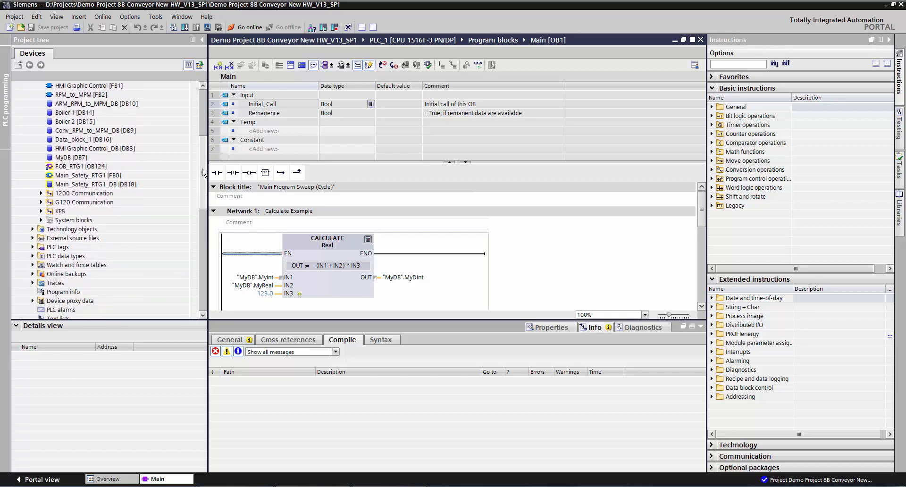
{"action": "left_click", "coordinate": [35, 248]}
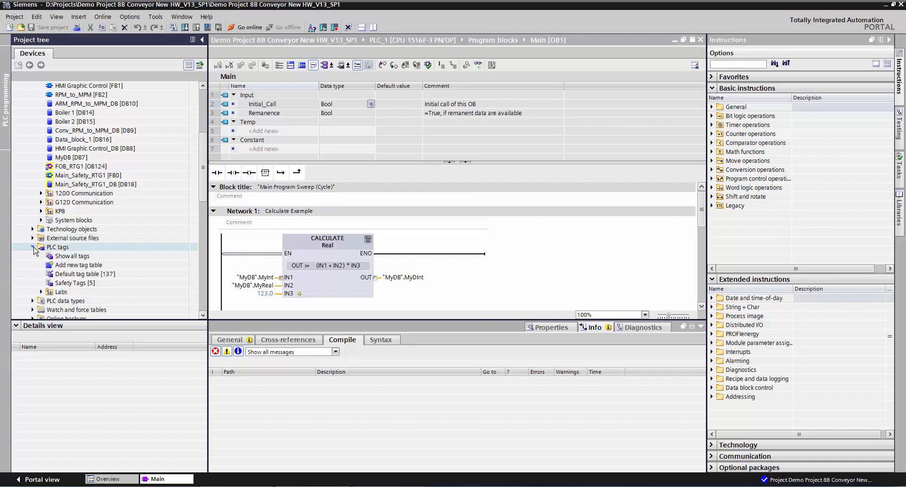
{"action": "scroll", "coordinate": [200, 187], "scroll_direction": "down", "scroll_amount": 3}
{"action": "scroll", "coordinate": [199, 198], "scroll_direction": "down", "scroll_amount": 3}
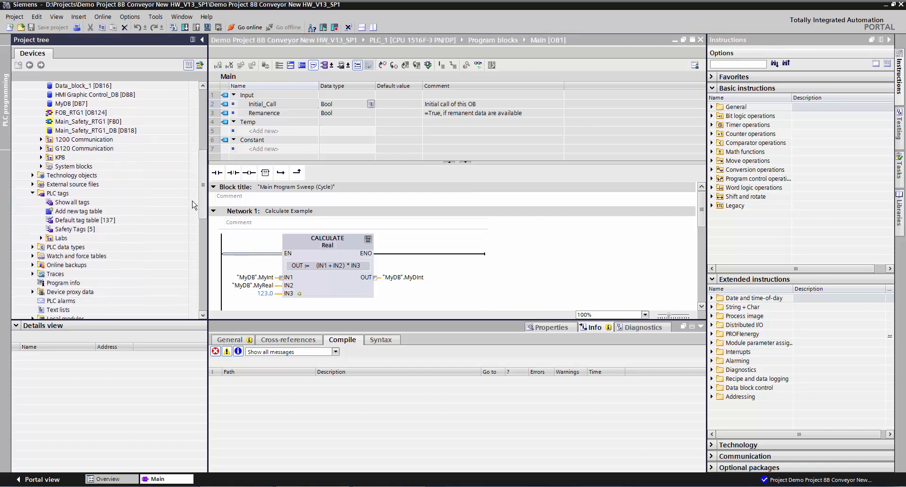
{"action": "scroll", "coordinate": [193, 205], "scroll_direction": "down", "scroll_amount": 3}
{"action": "scroll", "coordinate": [191, 212], "scroll_direction": "down", "scroll_amount": 3}
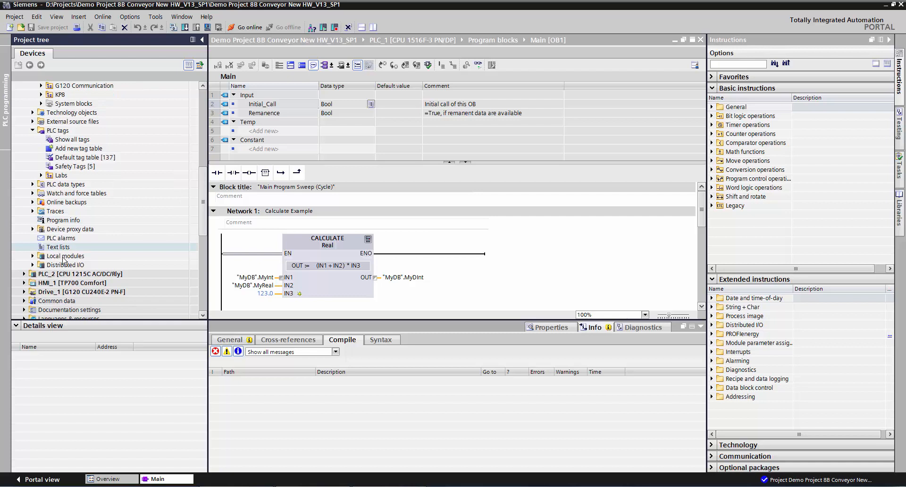
{"action": "left_click", "coordinate": [35, 256]}
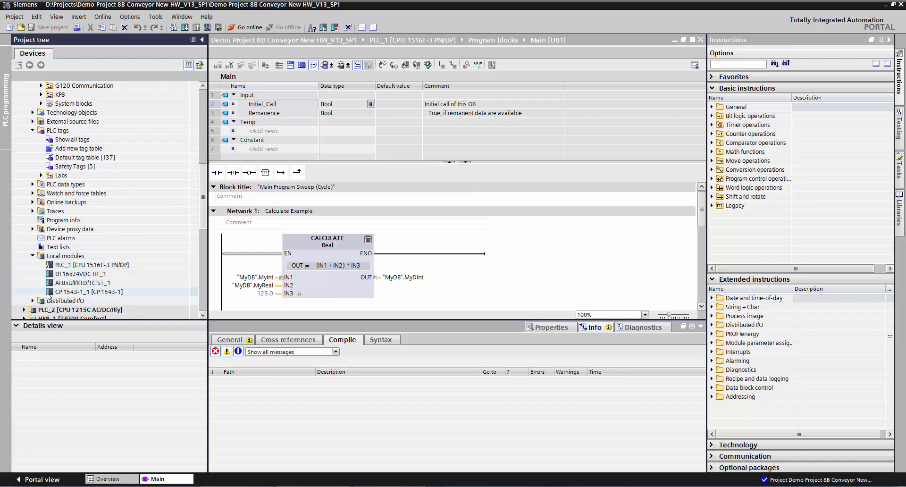
{"action": "scroll", "coordinate": [48, 298], "scroll_direction": "down", "scroll_amount": 3}
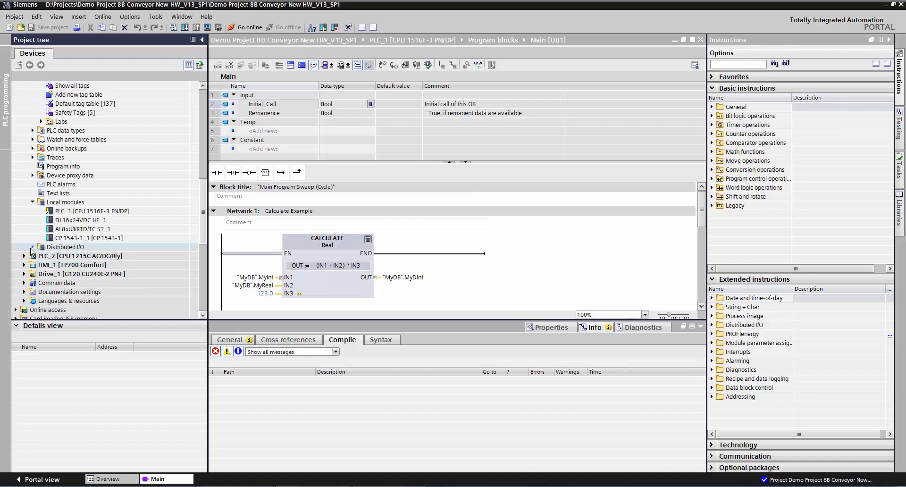
{"action": "left_click", "coordinate": [32, 247]}
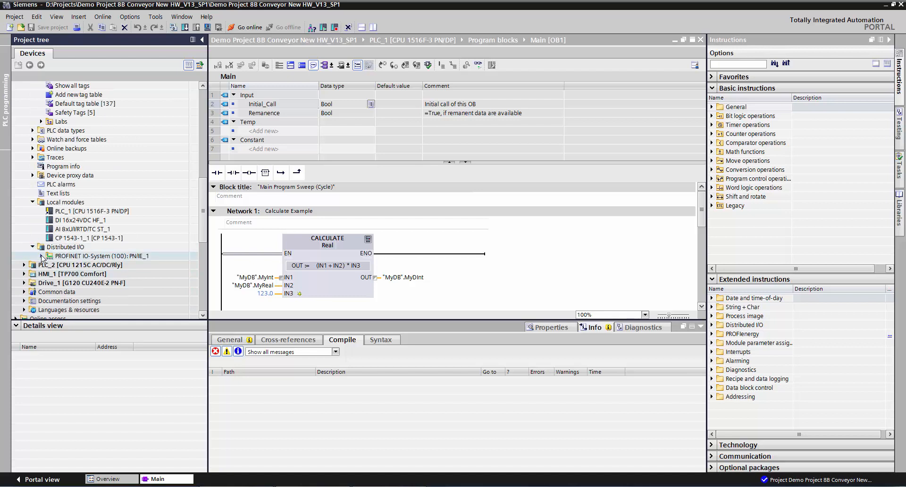
{"action": "left_click", "coordinate": [43, 256]}
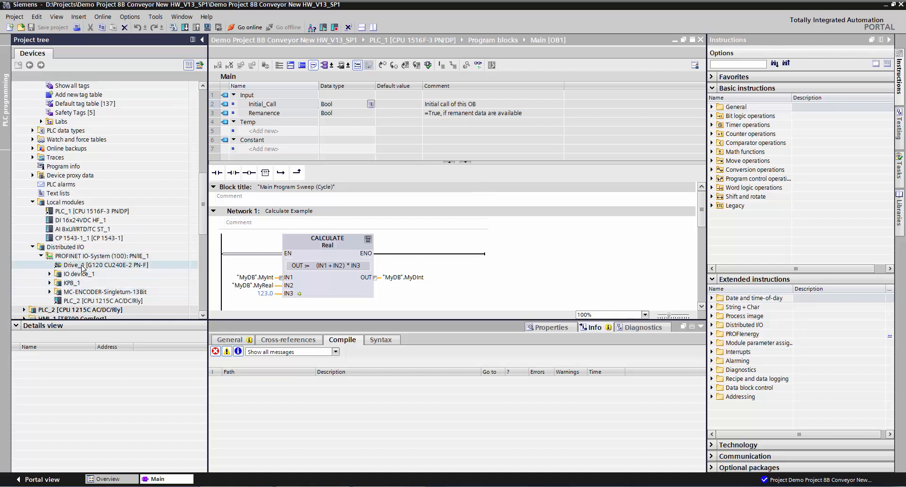
{"action": "left_click_drag", "start_coordinate": [200, 208], "coordinate": [202, 234]}
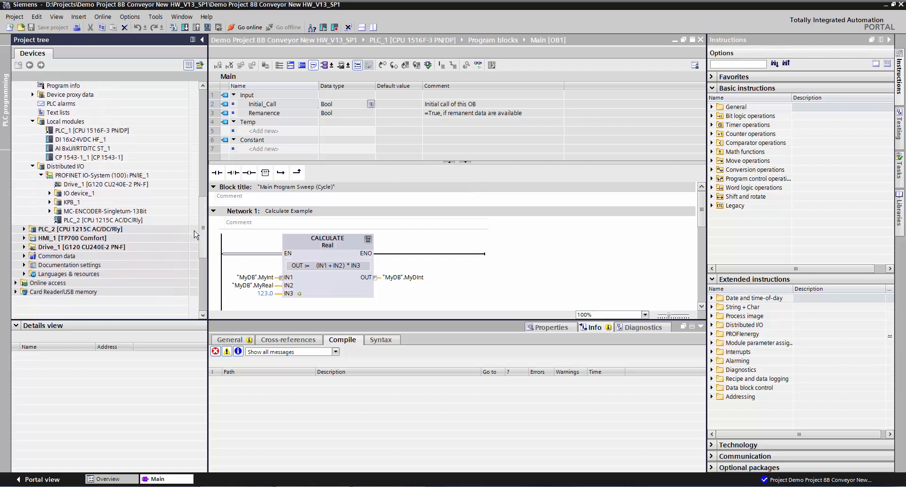
- Expand HMI_1 [TP700 Comfort] and its Screens folder
{"action": "left_click", "coordinate": [24, 220]}
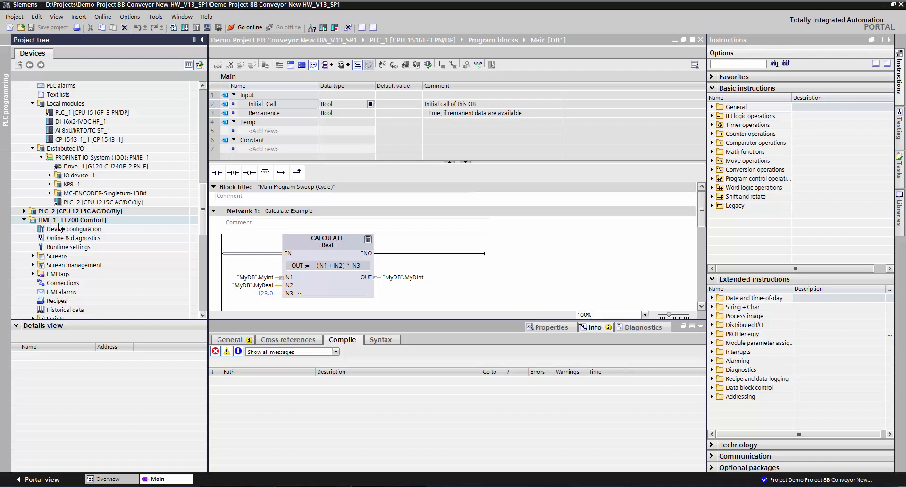
{"action": "left_click", "coordinate": [33, 256]}
{"action": "left_click_drag", "start_coordinate": [208, 211], "coordinate": [205, 211]}
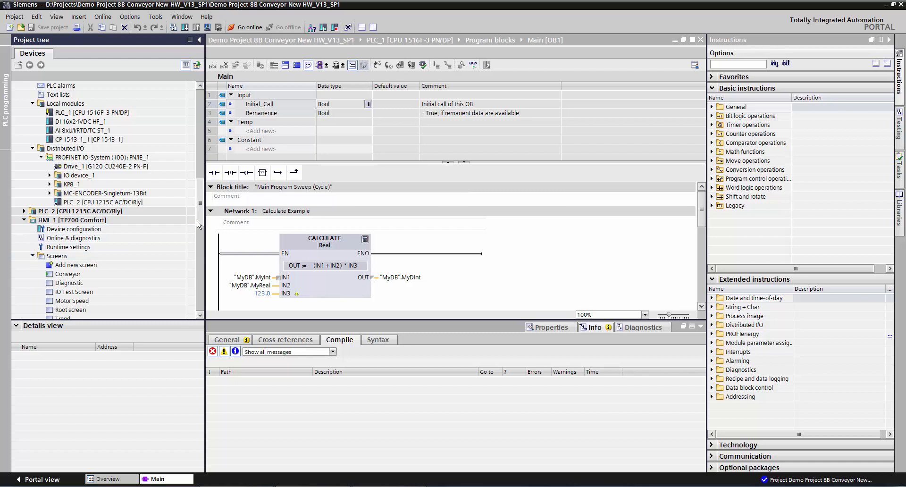
{"action": "scroll", "coordinate": [198, 231], "scroll_direction": "down", "scroll_amount": 6}
{"action": "scroll", "coordinate": [197, 231], "scroll_direction": "up", "scroll_amount": 1}
- Open the Conveyor screen, show the HMI tag tables and expand Drive_1
{"action": "double_click", "coordinate": [71, 211]}
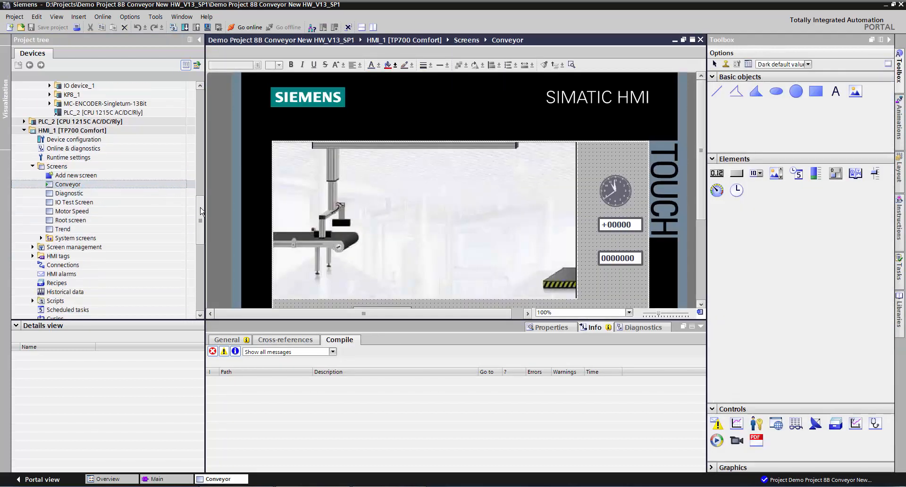
{"action": "left_click_drag", "start_coordinate": [200, 201], "coordinate": [200, 219]}
{"action": "scroll", "coordinate": [106, 212], "scroll_direction": "down", "scroll_amount": 1}
{"action": "left_click", "coordinate": [58, 202]}
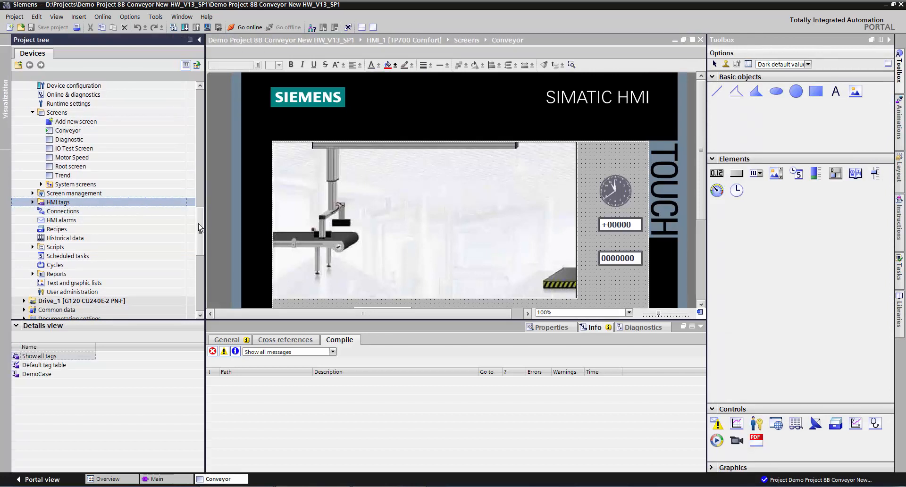
{"action": "left_click_drag", "start_coordinate": [199, 226], "coordinate": [201, 260]}
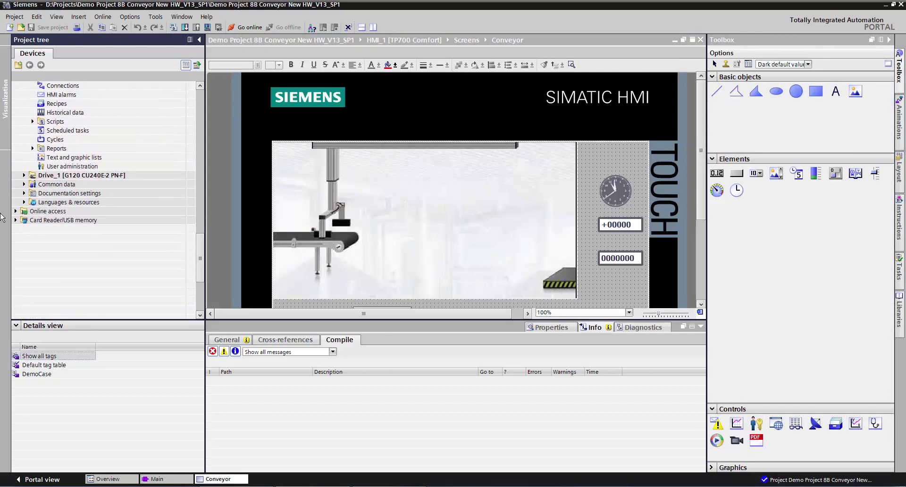
{"action": "left_click", "coordinate": [26, 175]}
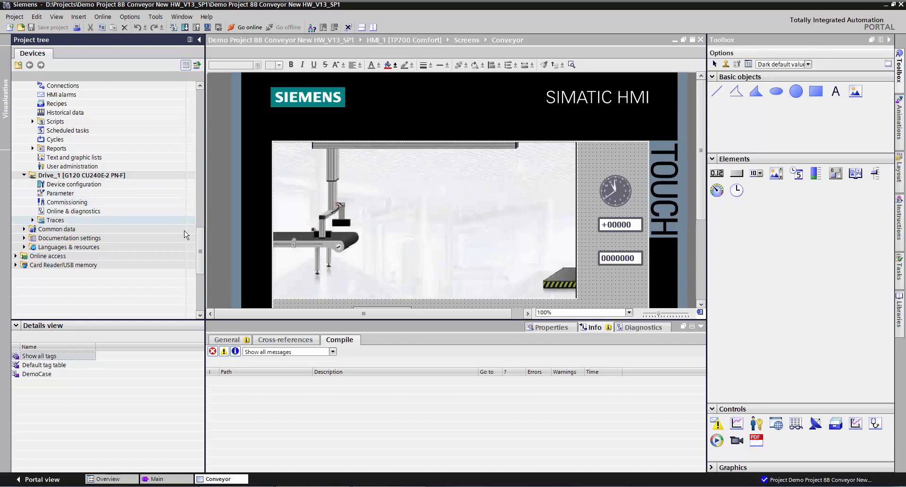
{"action": "scroll", "coordinate": [202, 239], "scroll_direction": "up", "scroll_amount": 3}
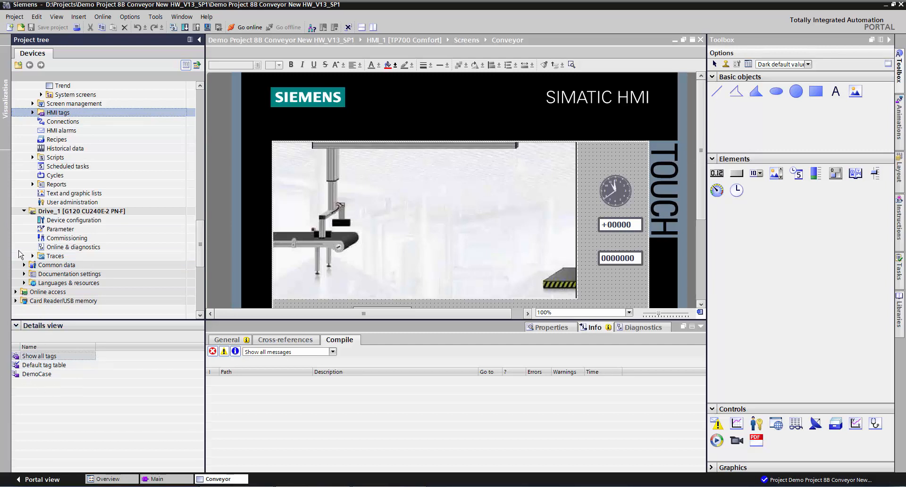
- List the DemoCase HMI tags in the details view
{"action": "left_click", "coordinate": [32, 113]}
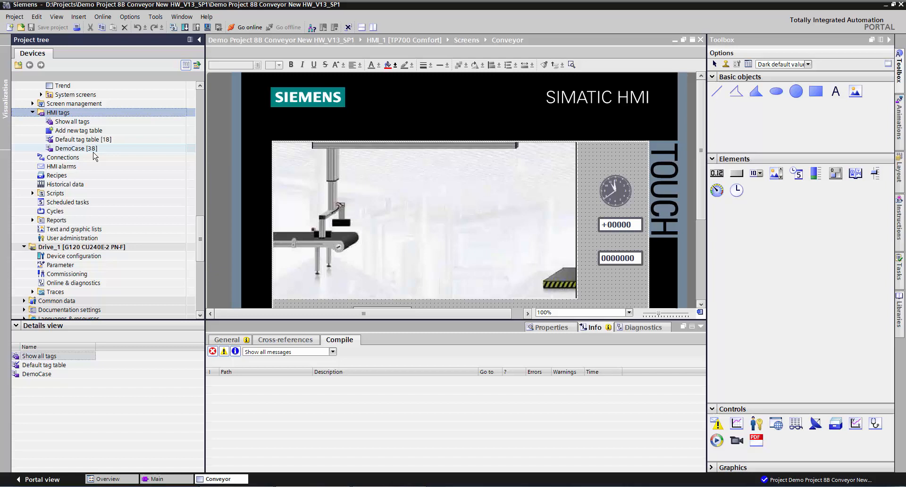
{"action": "left_click", "coordinate": [76, 149]}
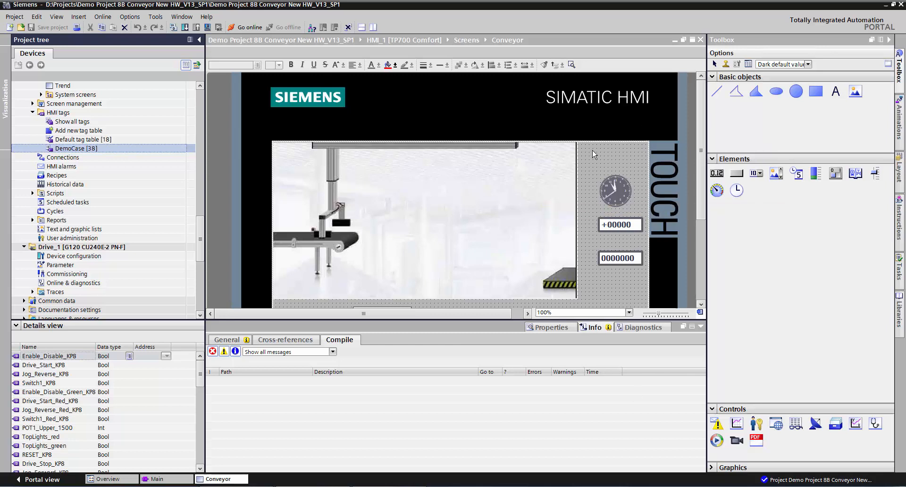
{"action": "scroll", "coordinate": [700, 137], "scroll_direction": "down", "scroll_amount": 3}
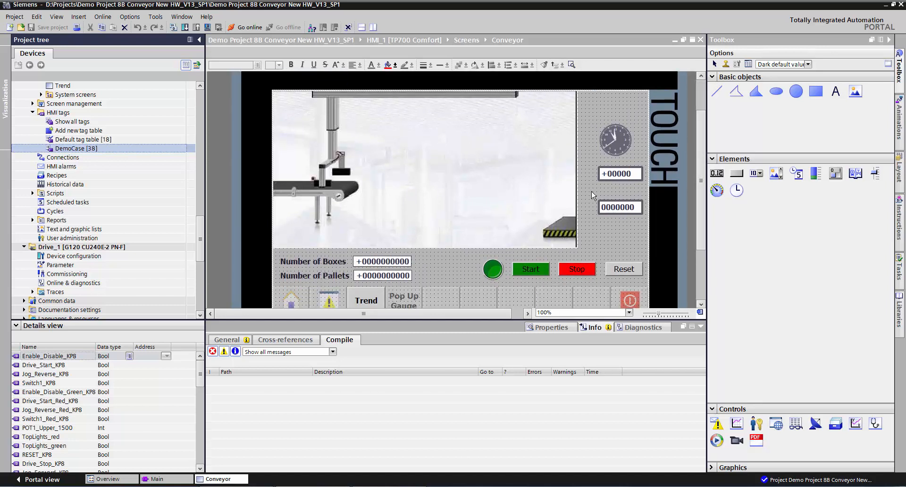
- Move the Start button up beneath the counter fields on the Conveyor screen
{"action": "left_click", "coordinate": [530, 269]}
{"action": "left_click_drag", "start_coordinate": [543, 254], "coordinate": [628, 220]}
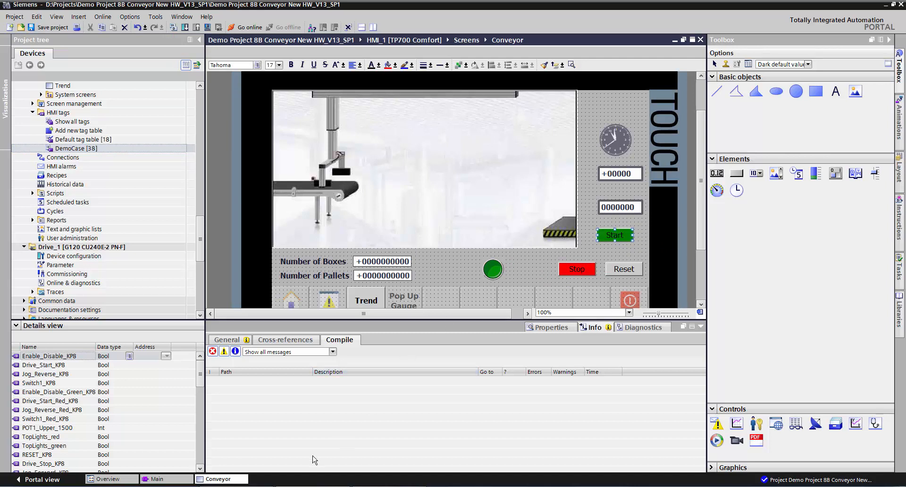
- Insert a normally open contact after 1200 Comm in Network 3 and show Main [OB1]'s general properties
{"action": "left_click", "coordinate": [159, 479]}
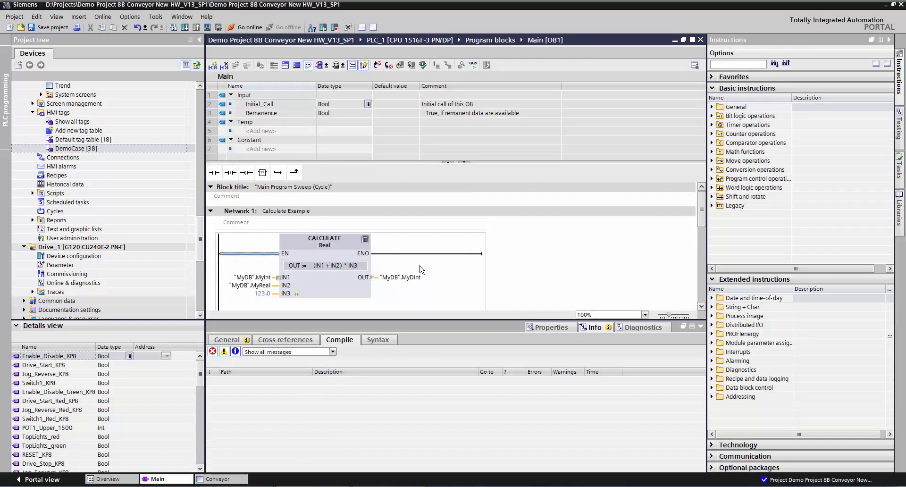
{"action": "scroll", "coordinate": [418, 269], "scroll_direction": "down", "scroll_amount": 3}
{"action": "scroll", "coordinate": [418, 263], "scroll_direction": "down", "scroll_amount": 2}
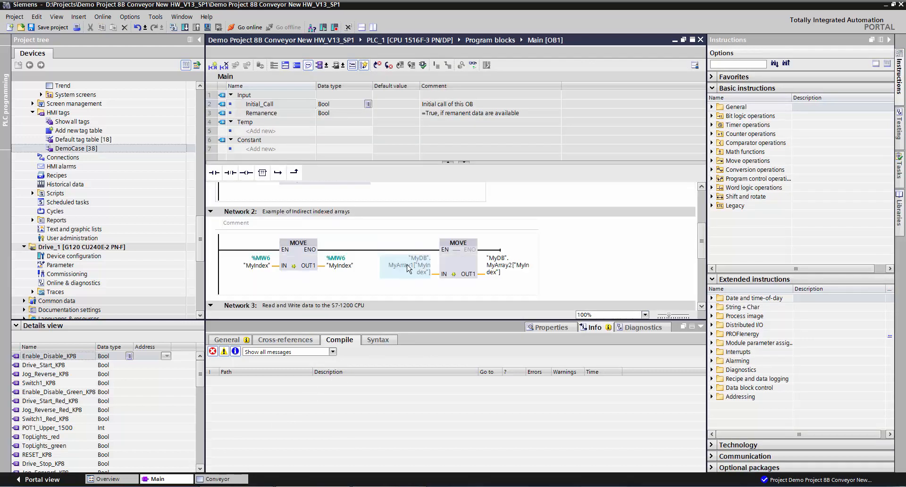
{"action": "scroll", "coordinate": [414, 265], "scroll_direction": "down", "scroll_amount": 3}
{"action": "scroll", "coordinate": [396, 268], "scroll_direction": "down", "scroll_amount": 3}
{"action": "left_click", "coordinate": [358, 219]}
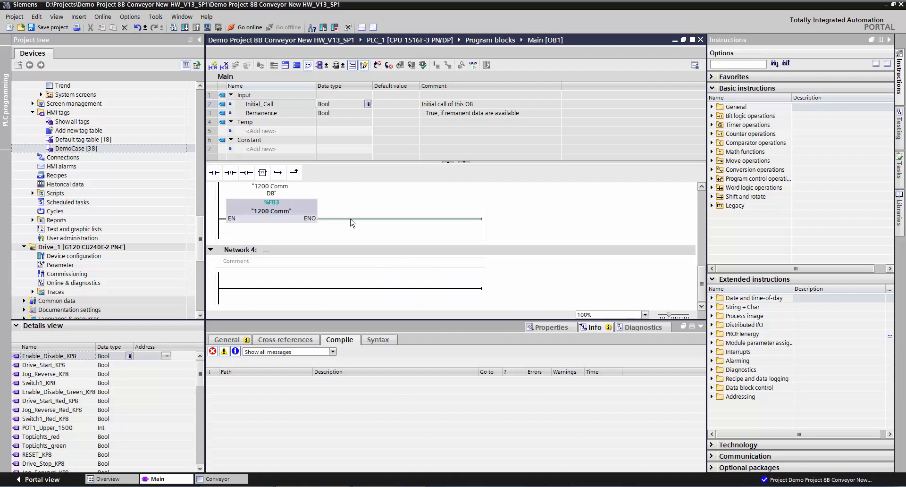
{"action": "left_click_drag", "start_coordinate": [215, 175], "coordinate": [409, 221]}
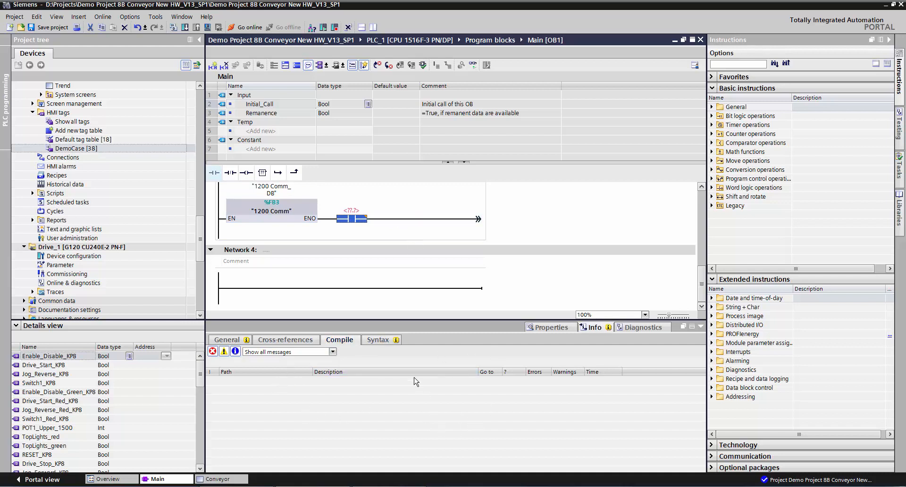
{"action": "left_click", "coordinate": [546, 332]}
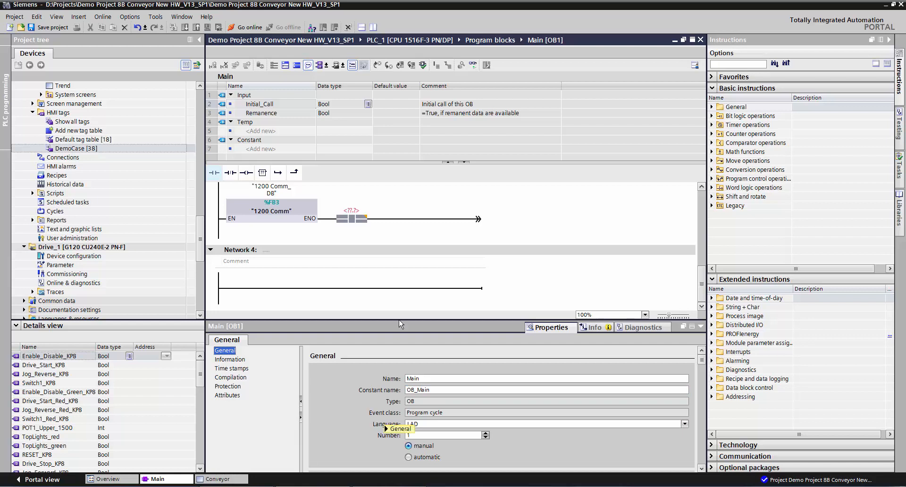
- Convert Main [OB1] to FBD, revert it to LAD, and return to the Conveyor screen
{"action": "left_click", "coordinate": [440, 424]}
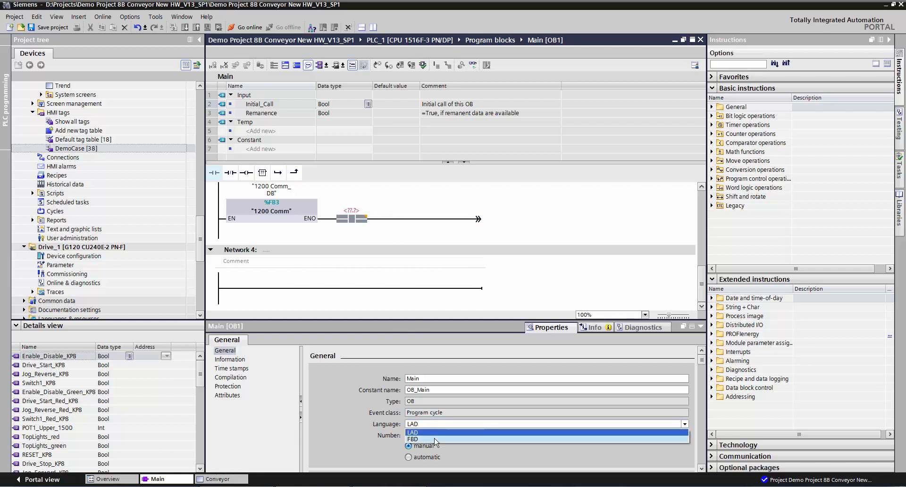
{"action": "left_click", "coordinate": [435, 440]}
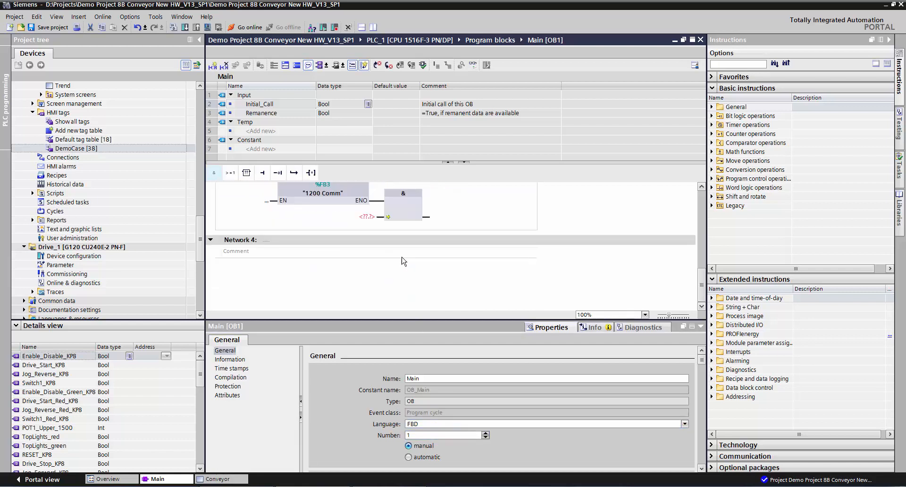
{"action": "left_click", "coordinate": [453, 424]}
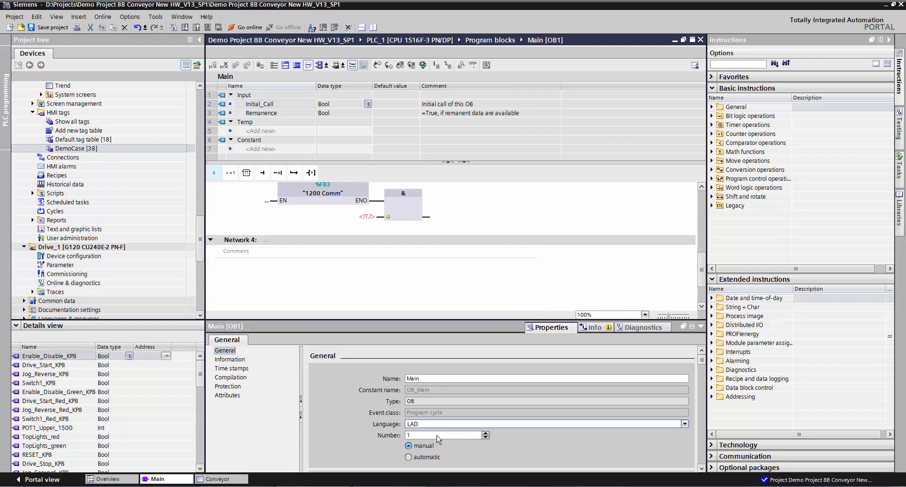
{"action": "left_click", "coordinate": [218, 479]}
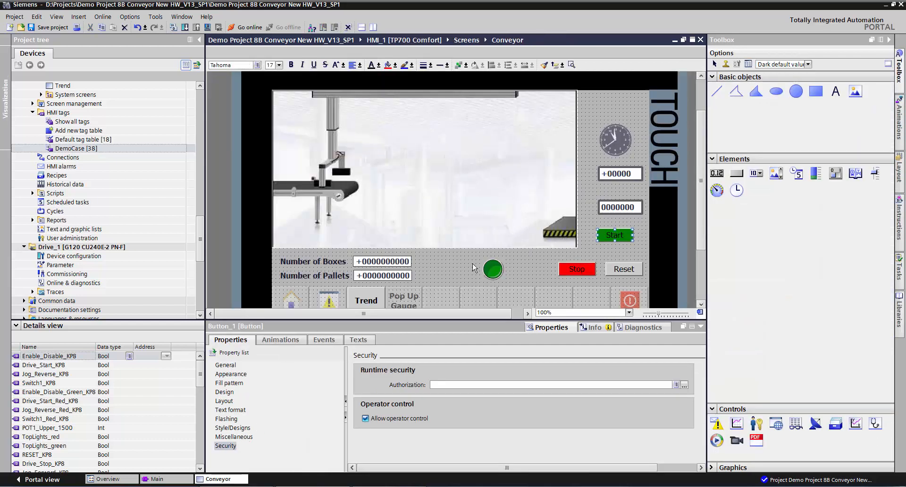
- Change the Conveyor screen's background colour to yellow
{"action": "left_click", "coordinate": [445, 289]}
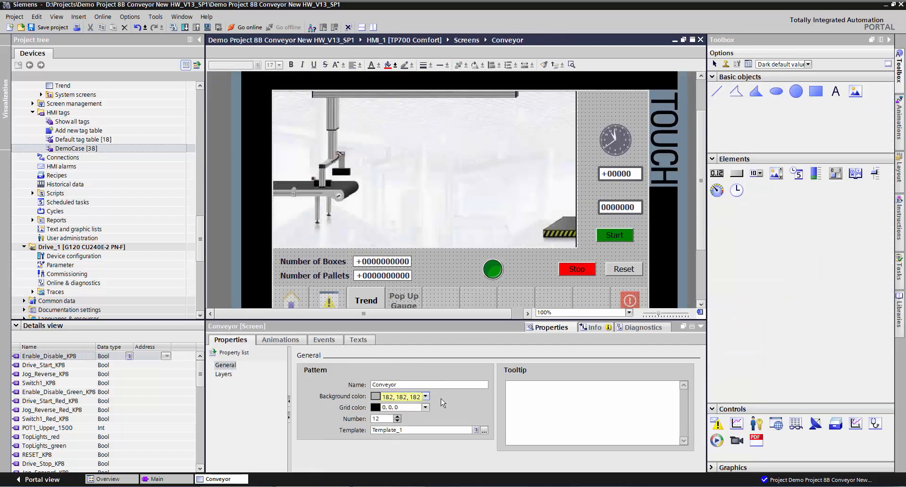
{"action": "left_click", "coordinate": [424, 396]}
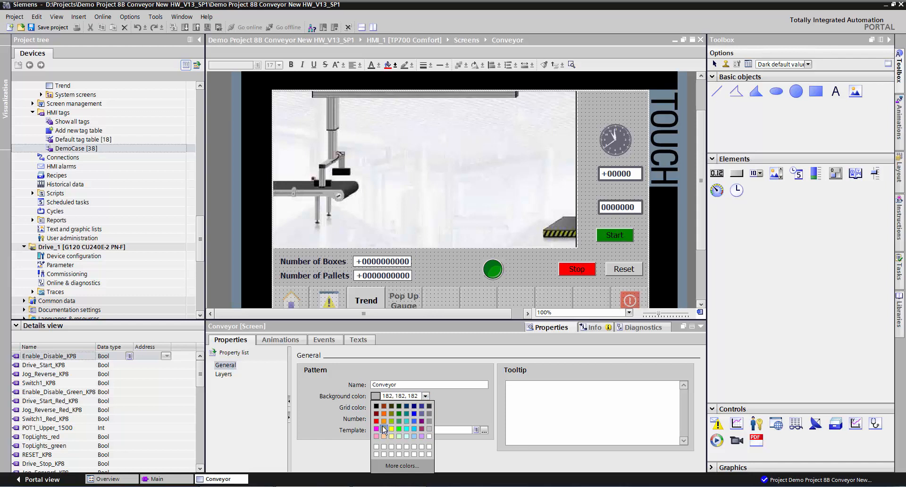
{"action": "left_click", "coordinate": [384, 429]}
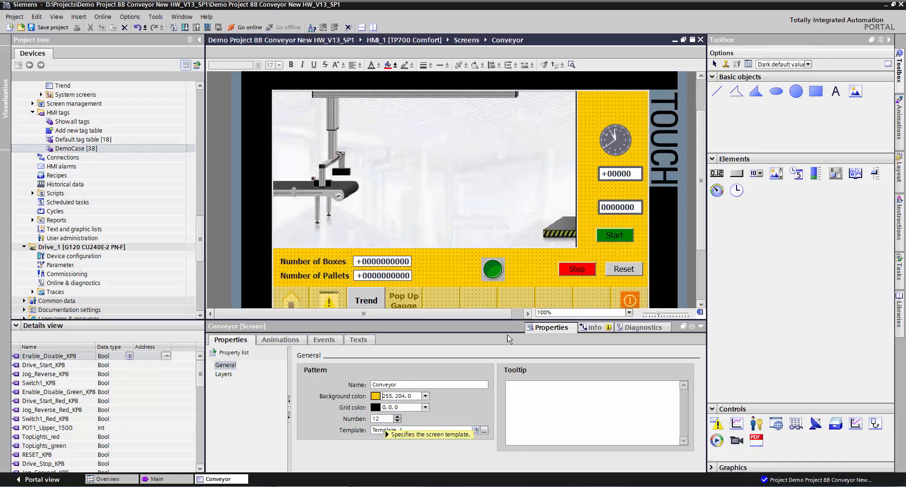
- Show the Start button's General settings with Text mode and label 'Start'
{"action": "left_click", "coordinate": [610, 235]}
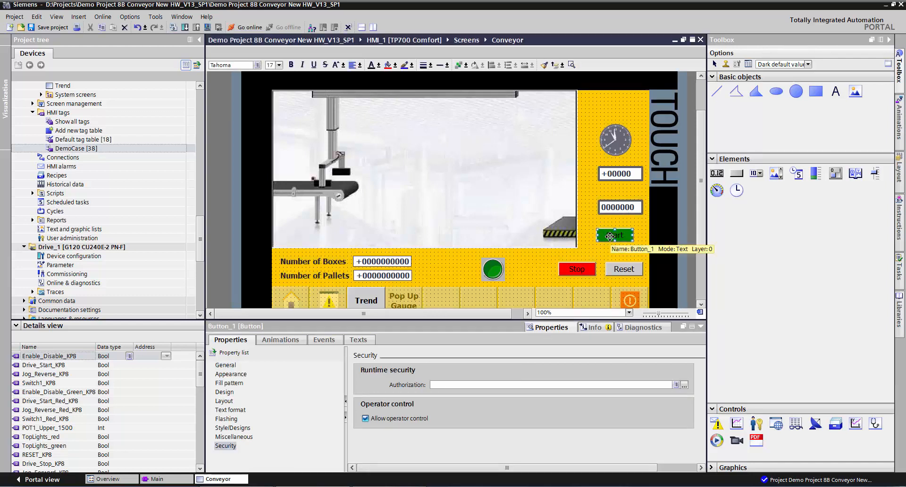
{"action": "left_click", "coordinate": [224, 365]}
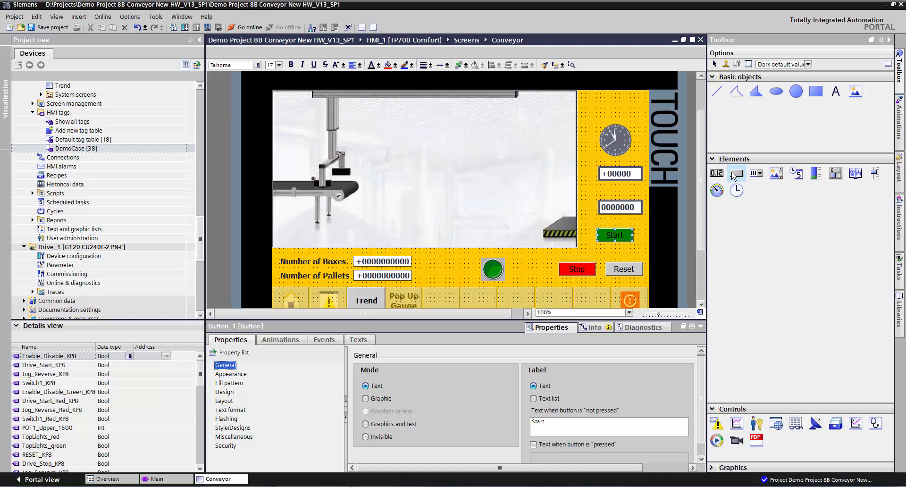
- Add a new Text button above the clock, then return to Main [OB1]
{"action": "mouse_move", "coordinate": [736, 175]}
{"action": "left_mouse_down"}
{"action": "mouse_move", "coordinate": [596, 115]}
{"action": "mouse_move", "coordinate": [613, 105]}
{"action": "left_mouse_up"}
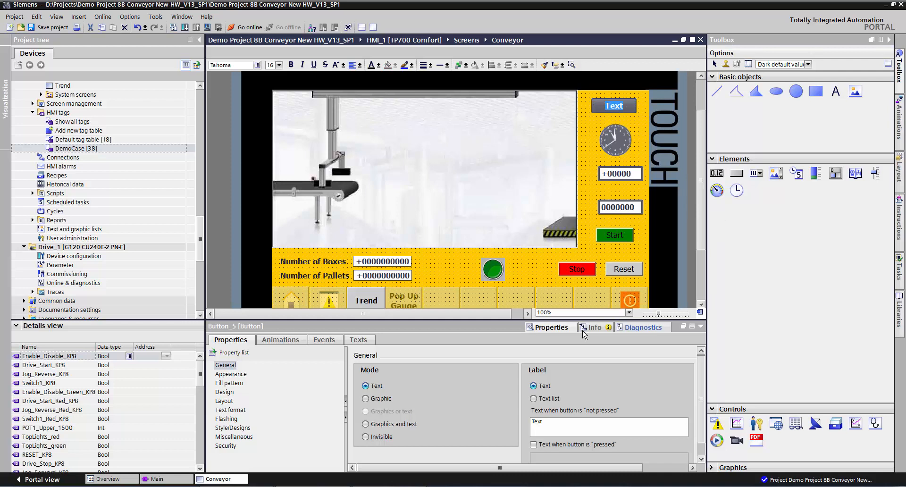
{"action": "left_click", "coordinate": [162, 480]}
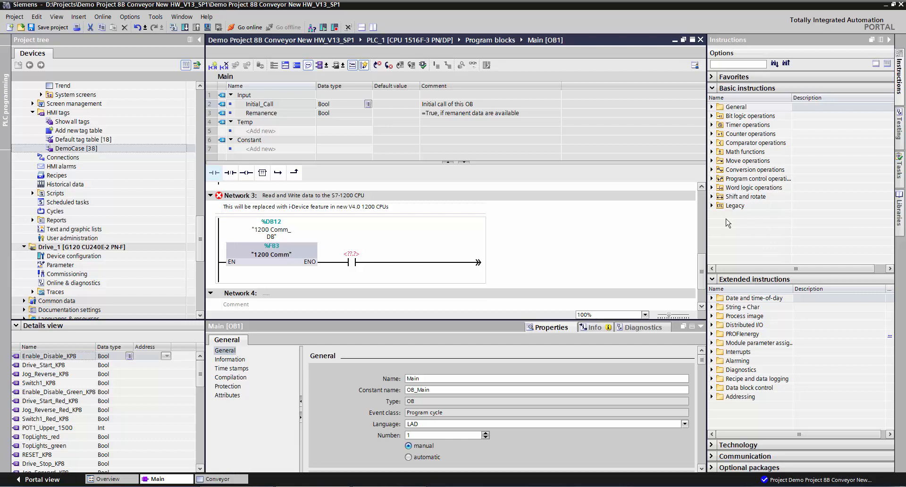
- Place a MOVE instruction from Move operations at the end of the Network 3 rung
{"action": "left_click", "coordinate": [712, 161]}
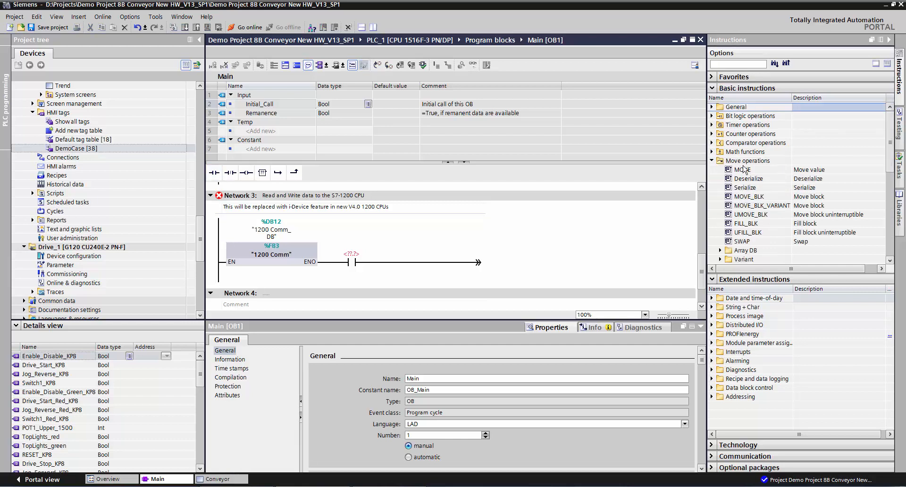
{"action": "left_click_drag", "start_coordinate": [765, 173], "coordinate": [494, 253]}
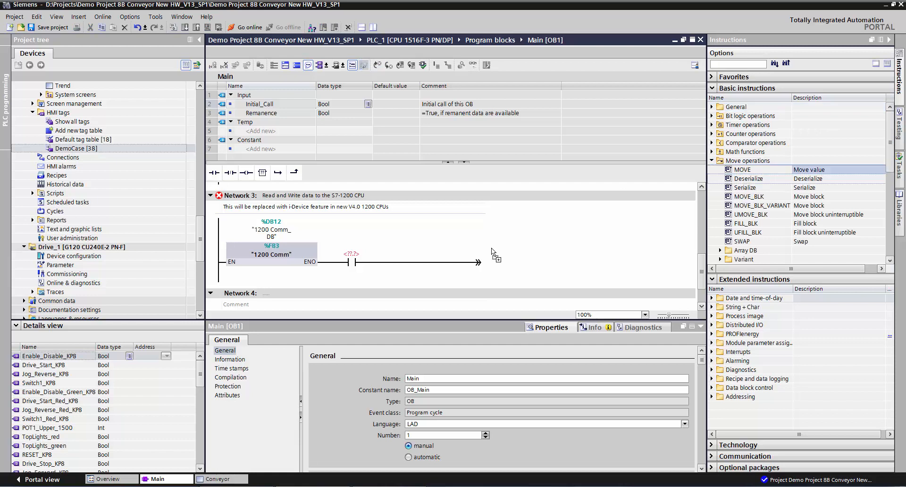
{"action": "left_click_drag", "start_coordinate": [423, 264], "coordinate": [424, 265]}
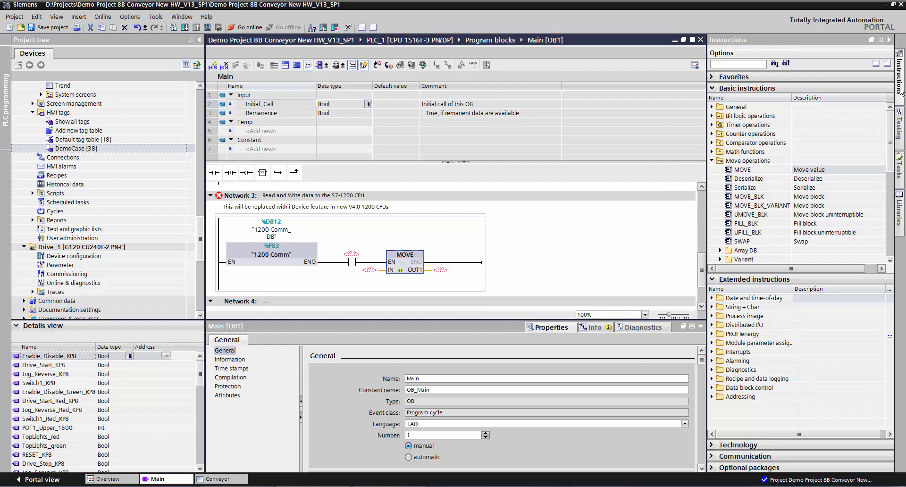
- Browse the Testing, Animations, Layout and Instructions task cards beside the Conveyor screen
{"action": "left_click", "coordinate": [901, 119]}
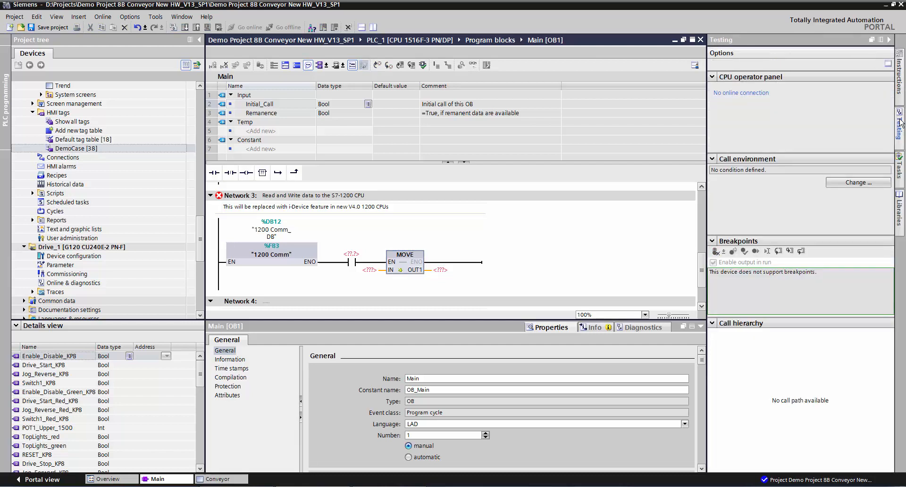
{"action": "left_click", "coordinate": [218, 479]}
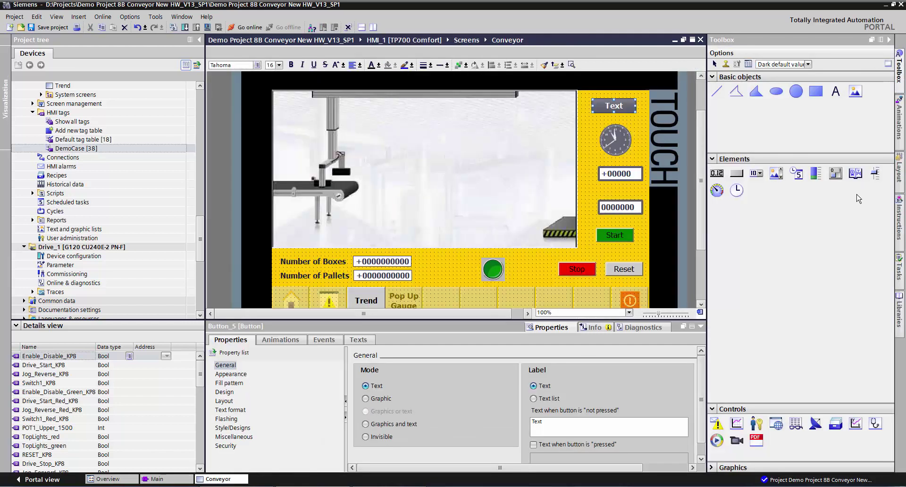
{"action": "left_click", "coordinate": [899, 113]}
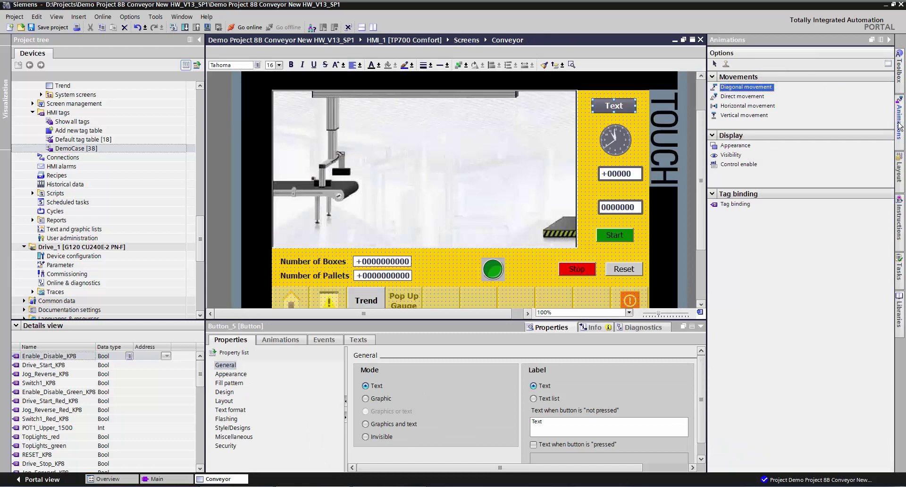
{"action": "left_click", "coordinate": [900, 170]}
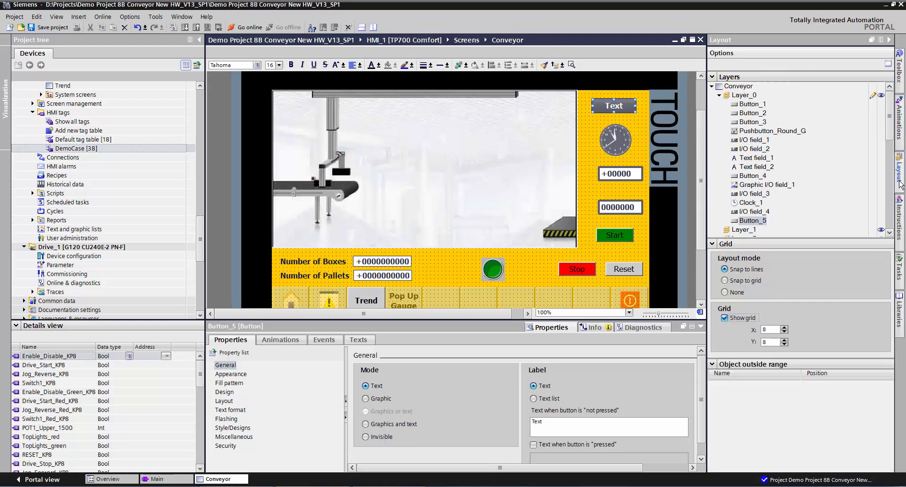
{"action": "left_click", "coordinate": [901, 211]}
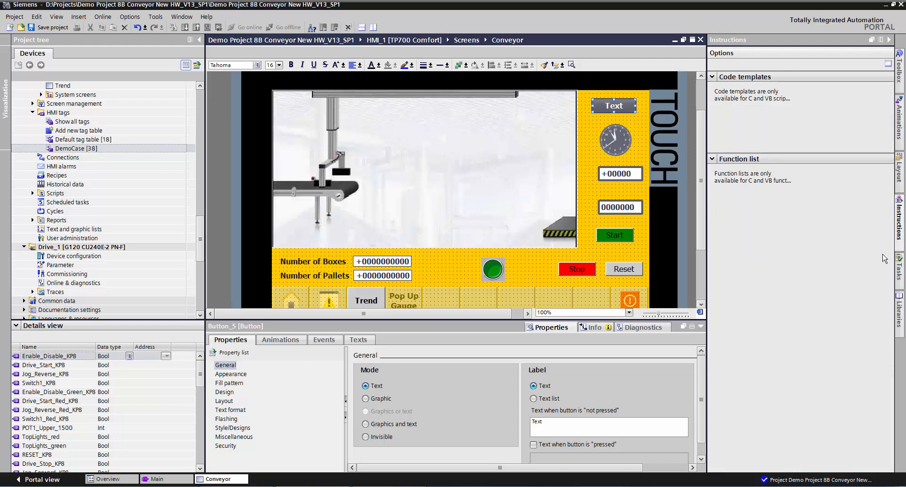
- Show the Tasks card, then the Libraries card with project and global libraries
{"action": "left_click", "coordinate": [900, 276]}
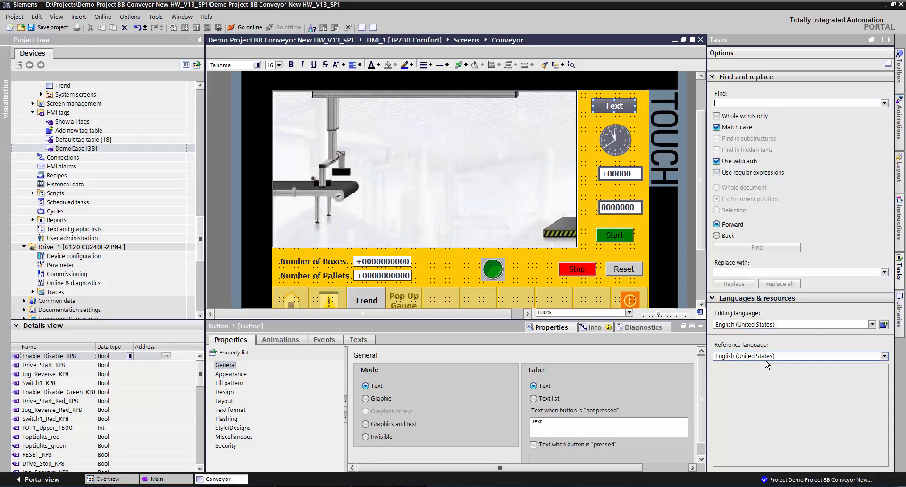
{"action": "left_click", "coordinate": [899, 312]}
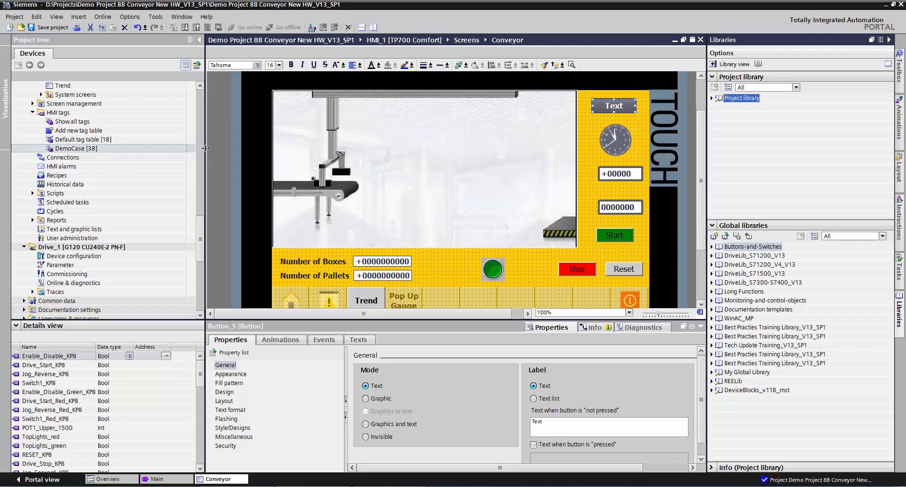
- Widen the project tree pane, collapse it, and bring it back
{"action": "mouse_move", "coordinate": [204, 149]}
{"action": "left_mouse_down"}
{"action": "mouse_move", "coordinate": [160, 149]}
{"action": "mouse_move", "coordinate": [231, 155]}
{"action": "left_mouse_up"}
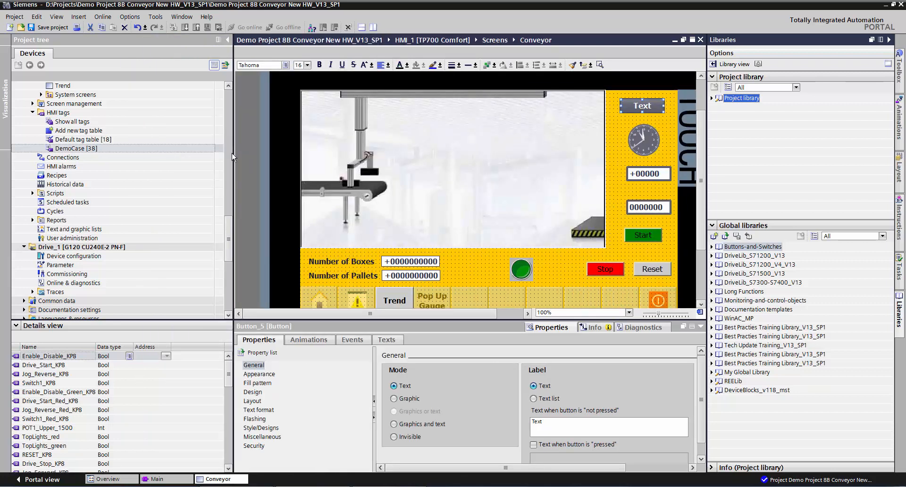
{"action": "left_click", "coordinate": [229, 41]}
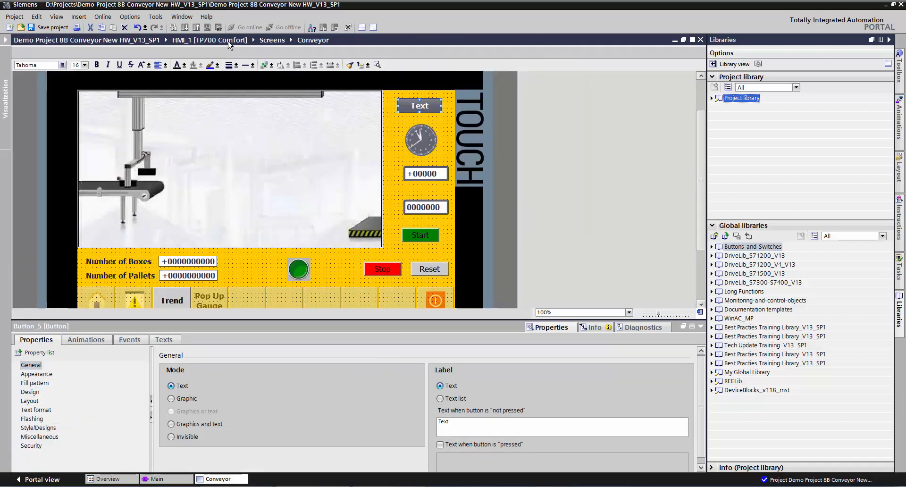
{"action": "left_click", "coordinate": [9, 43]}
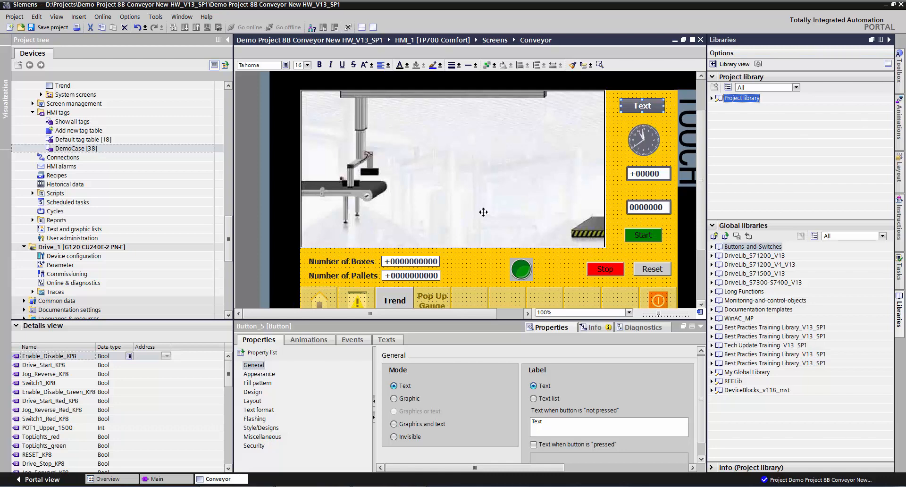
- Maximize the Conveyor screen editor to fill the window, then restore the layout
{"action": "double_click", "coordinate": [498, 39]}
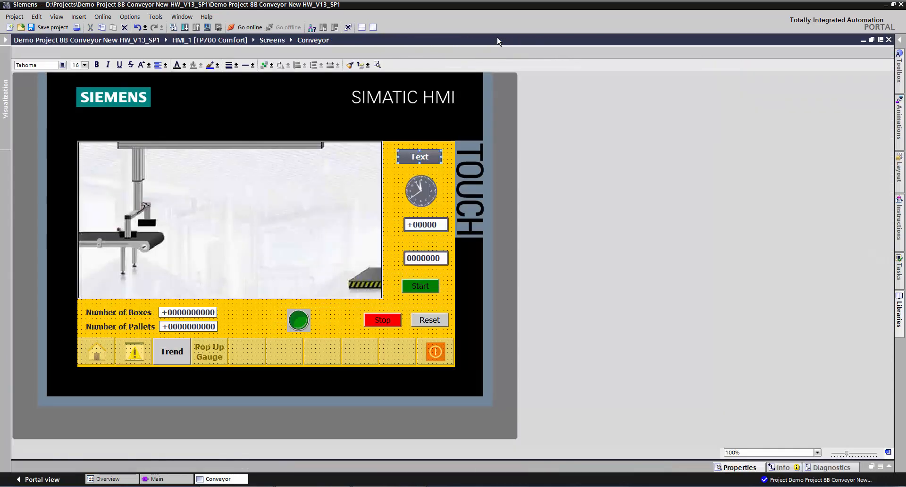
{"action": "double_click", "coordinate": [497, 39]}
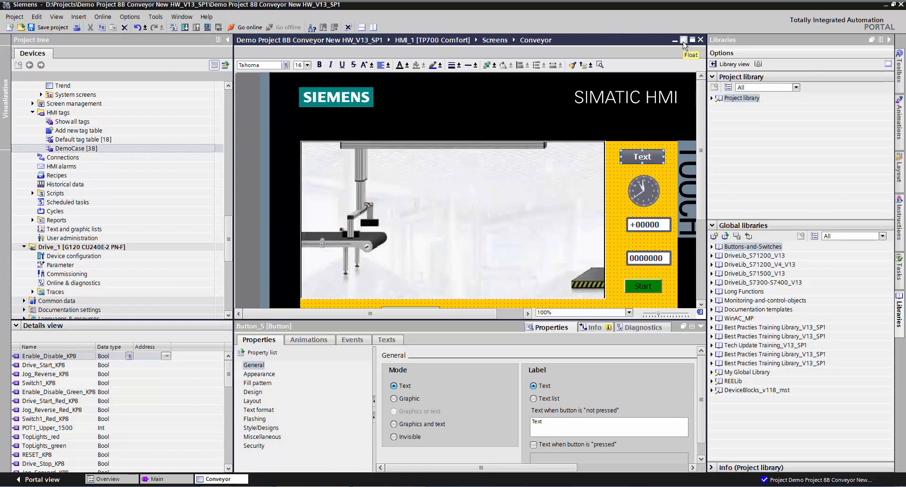
{"action": "left_click", "coordinate": [685, 40]}
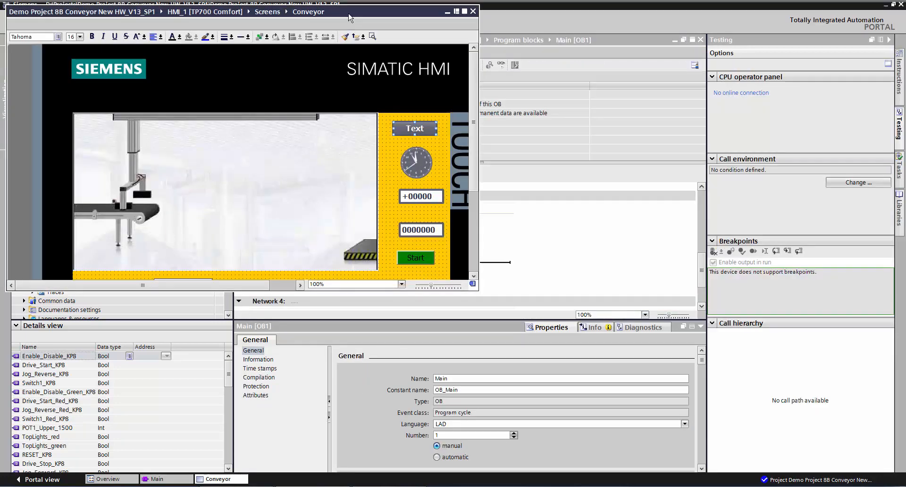
{"action": "mouse_move", "coordinate": [399, 12]}
{"action": "left_mouse_down"}
{"action": "mouse_move", "coordinate": [510, 46]}
{"action": "mouse_move", "coordinate": [503, 86]}
{"action": "left_mouse_up"}
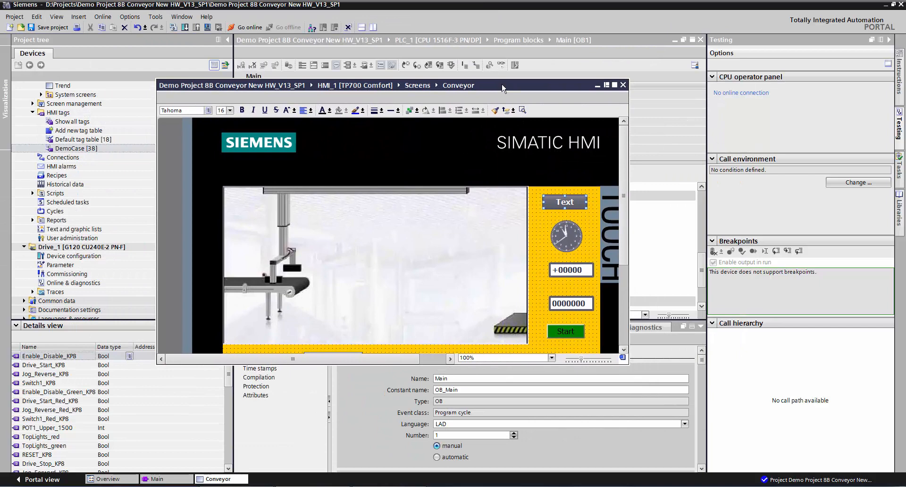
{"action": "left_click_drag", "start_coordinate": [503, 86], "coordinate": [3, 112]}
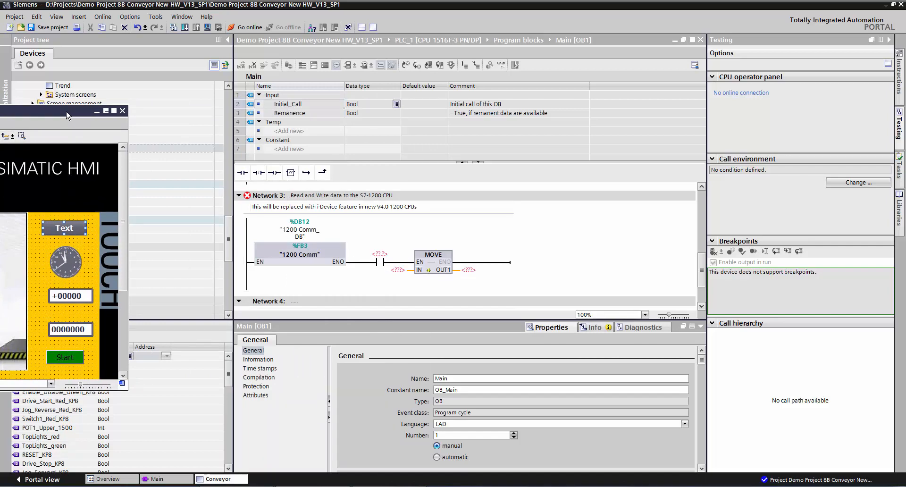
{"action": "left_click_drag", "start_coordinate": [67, 115], "coordinate": [411, 99]}
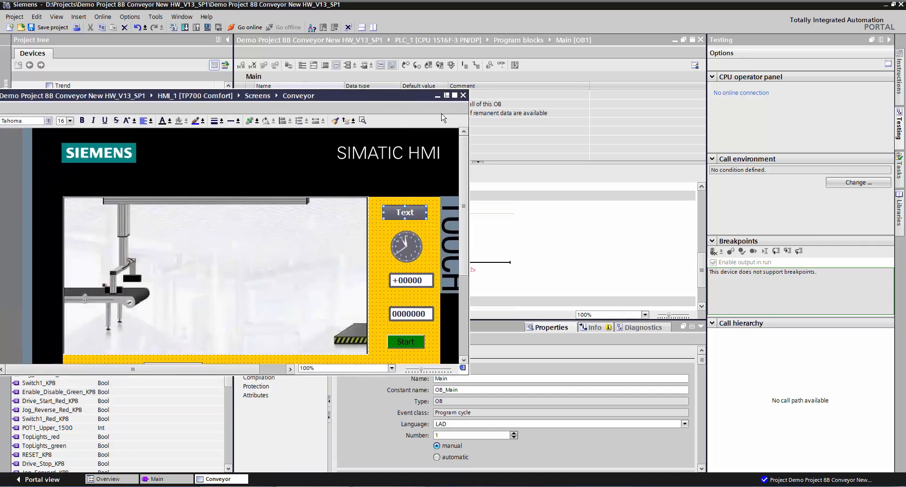
{"action": "left_click", "coordinate": [447, 95]}
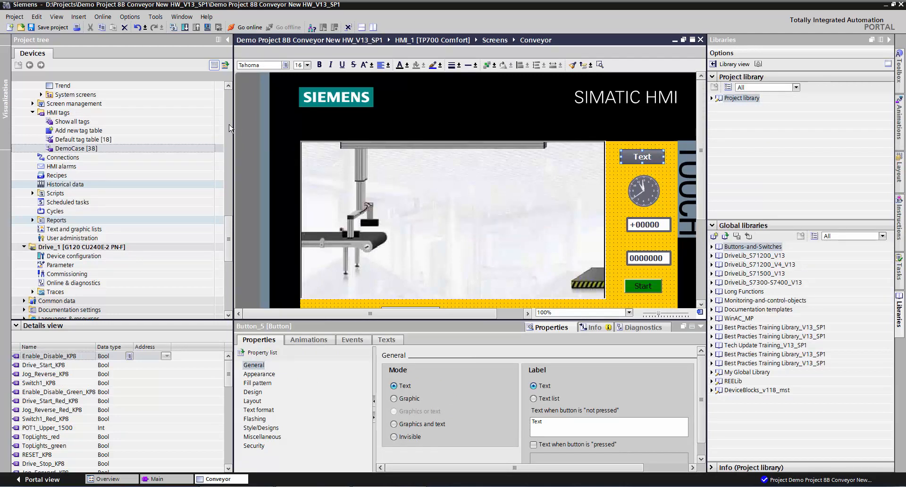
- Narrow the project tree and Libraries panes to widen the editor
{"action": "left_click_drag", "start_coordinate": [234, 125], "coordinate": [97, 125]}
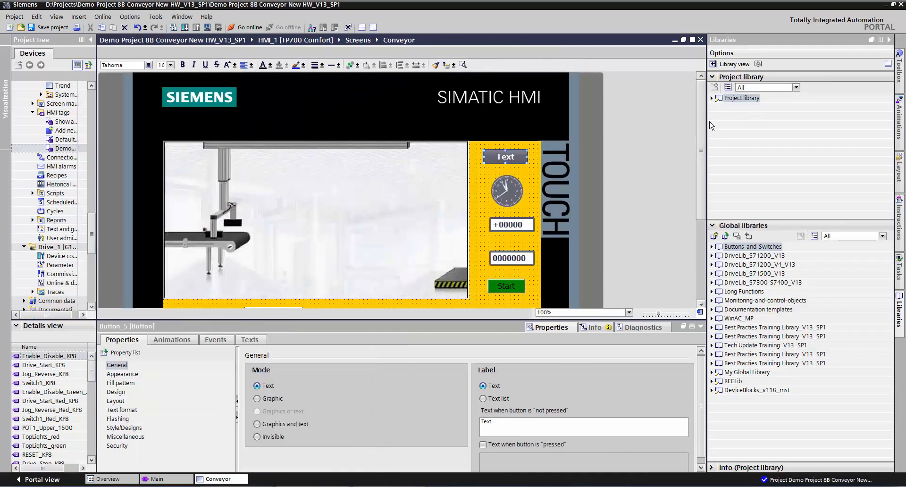
{"action": "left_click_drag", "start_coordinate": [706, 128], "coordinate": [835, 128]}
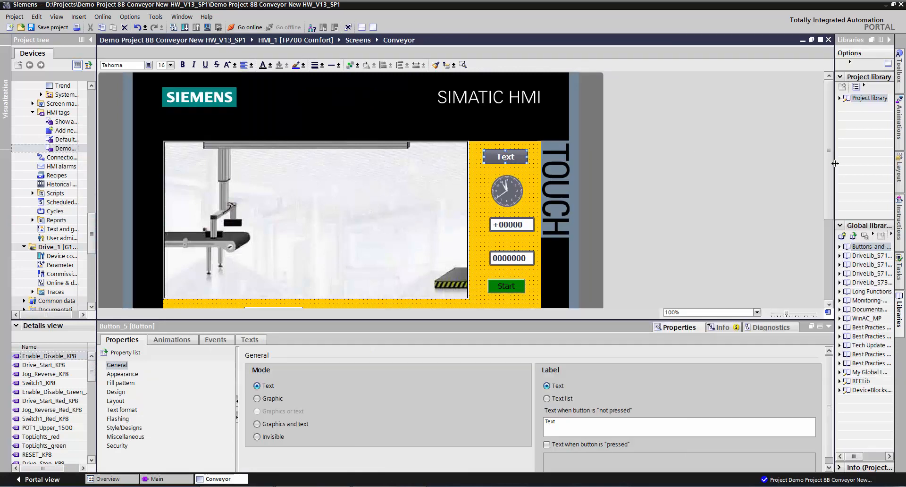
- Split the editor area to show Conveyor beside Main [OB1], then return to Conveyor alone
{"action": "left_click", "coordinate": [372, 27]}
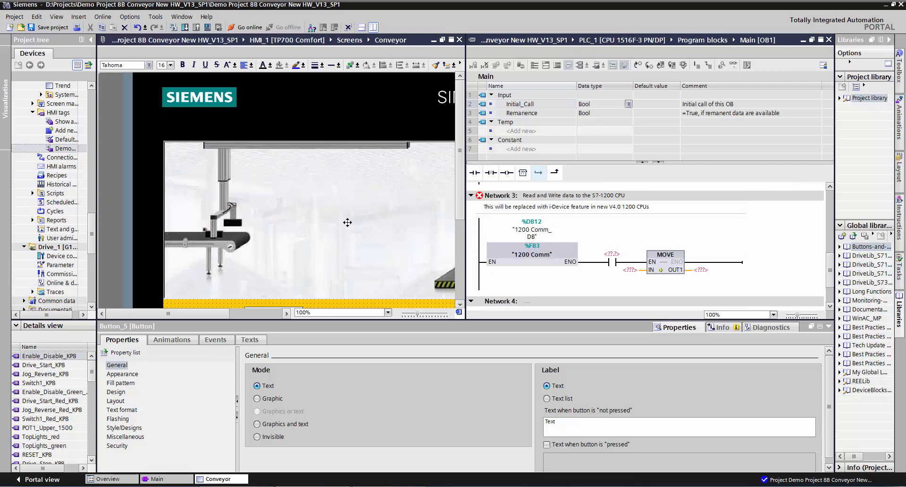
{"action": "double_click", "coordinate": [375, 40]}
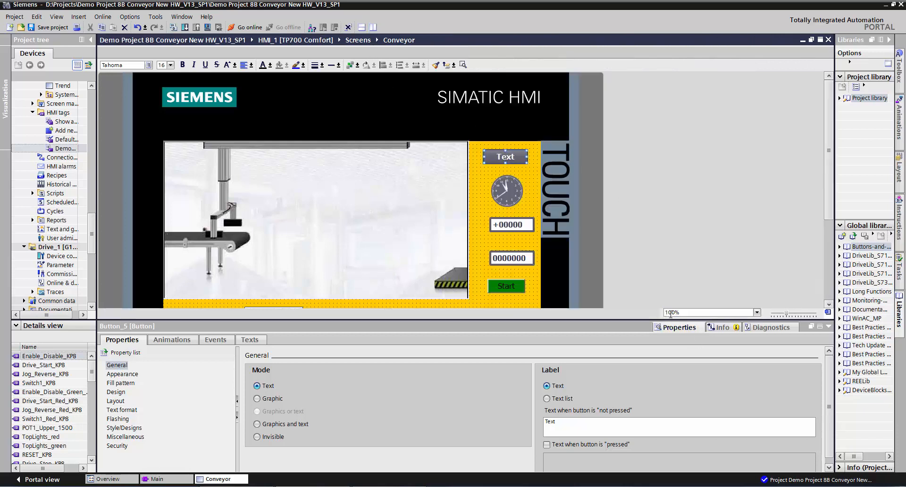
{"action": "left_click", "coordinate": [756, 313]}
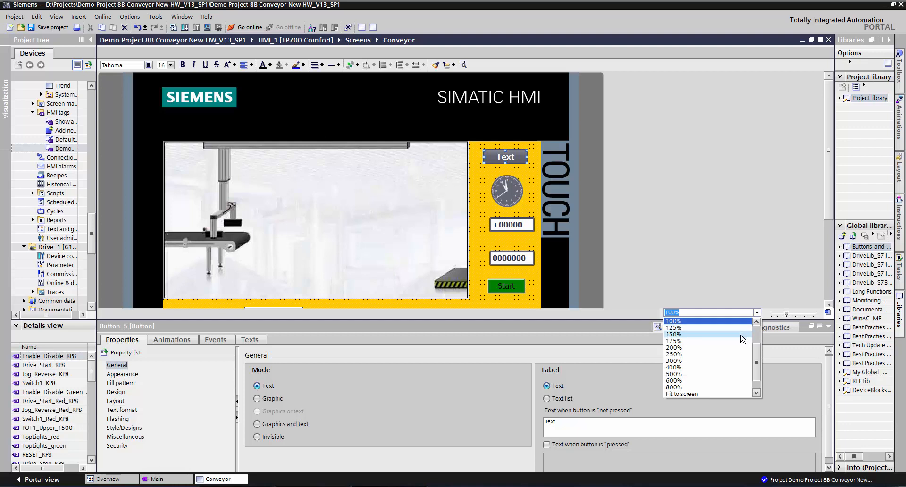
{"action": "left_click", "coordinate": [703, 349]}
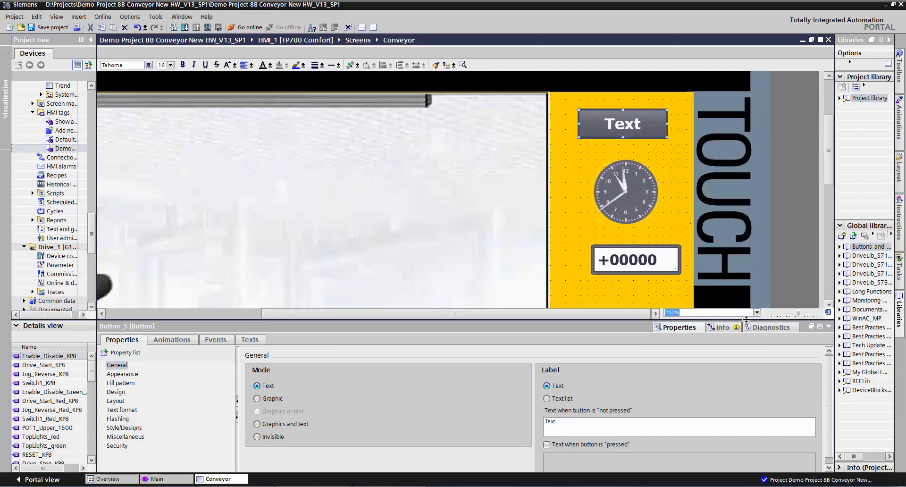
{"action": "left_click", "coordinate": [757, 313]}
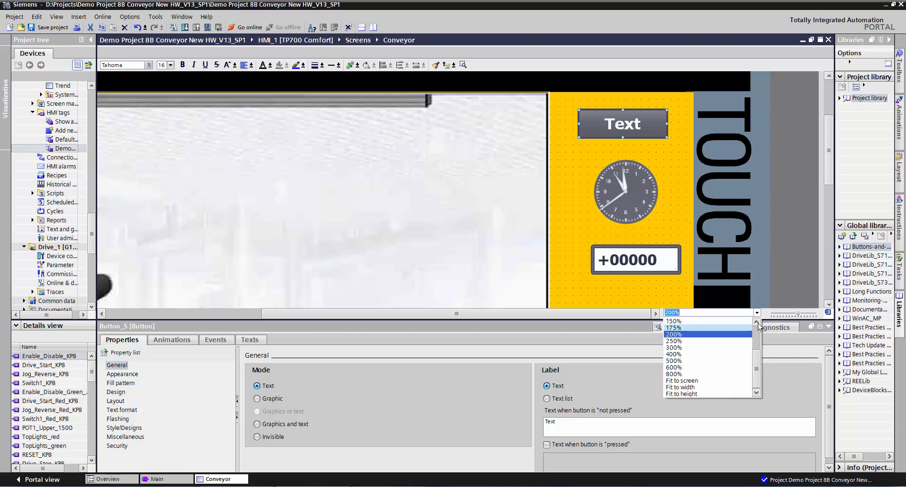
{"action": "left_click", "coordinate": [757, 323]}
{"action": "left_click", "coordinate": [732, 324]}
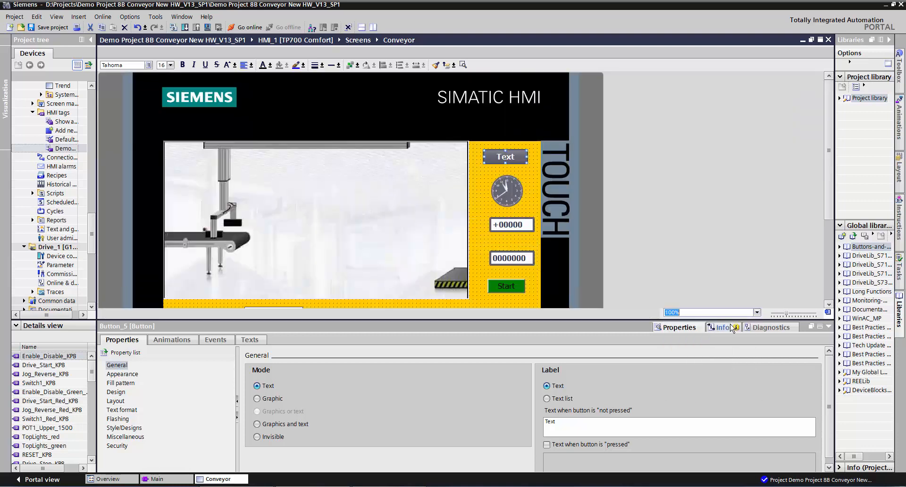